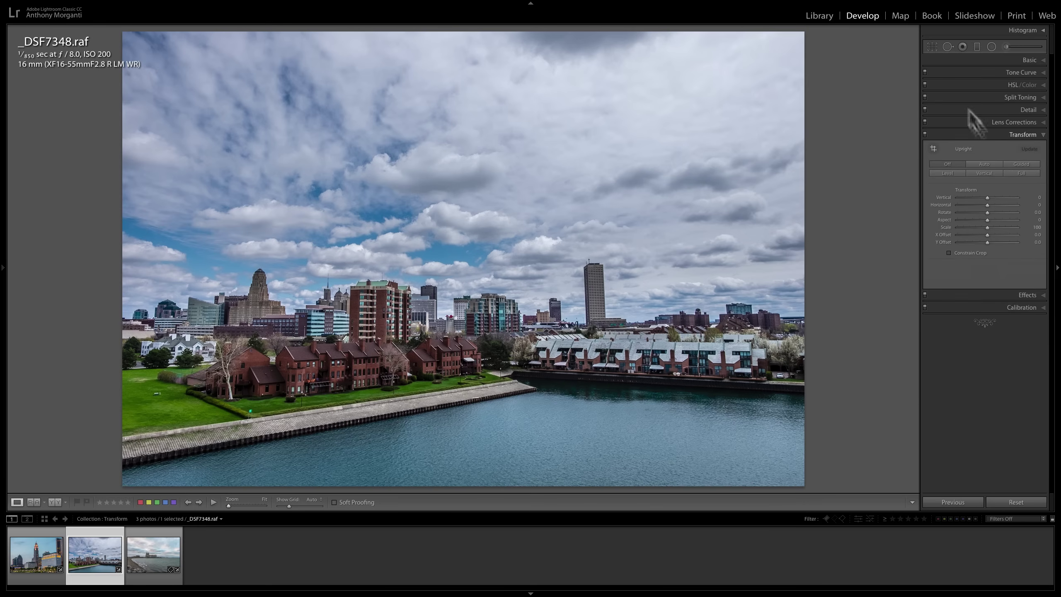
- Cycle the crop overlay on the _DSF7348.raf skyline photo from thirds to the fine grid, and leave the crop tool
left_click(932, 46)
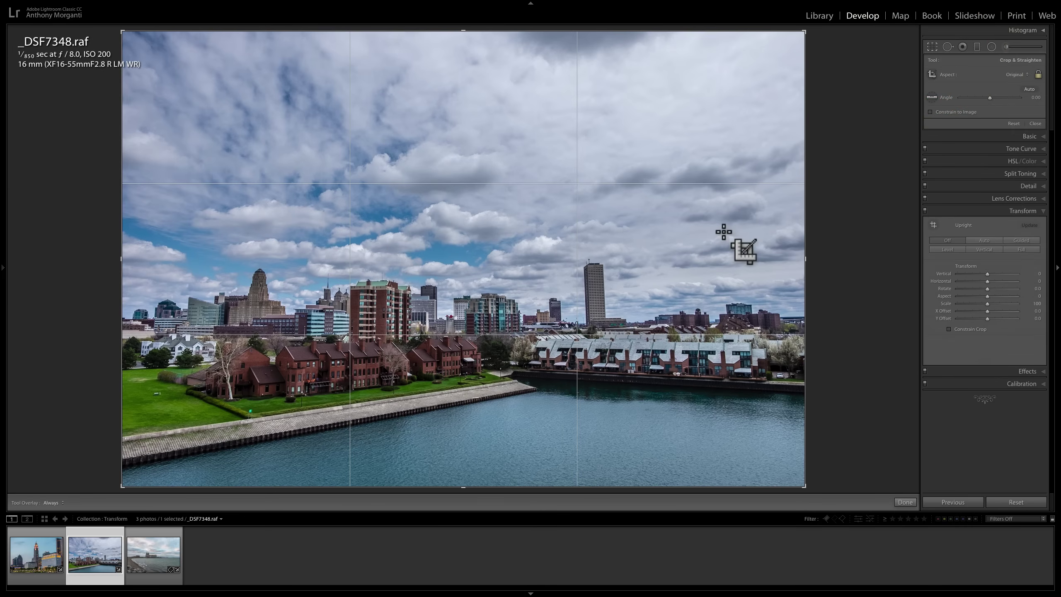
key("o")
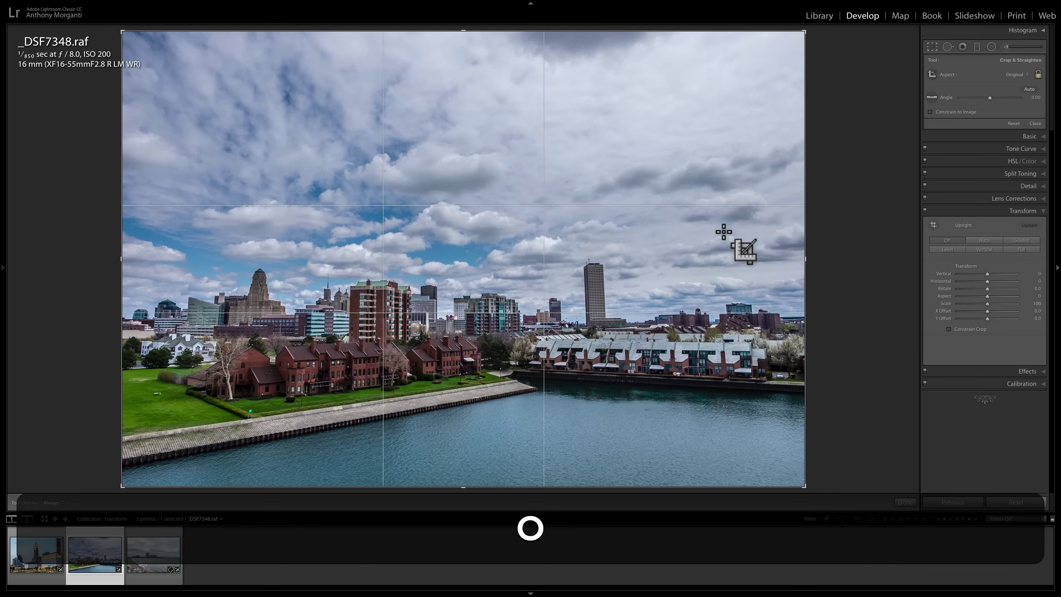
key("o")
key("o")
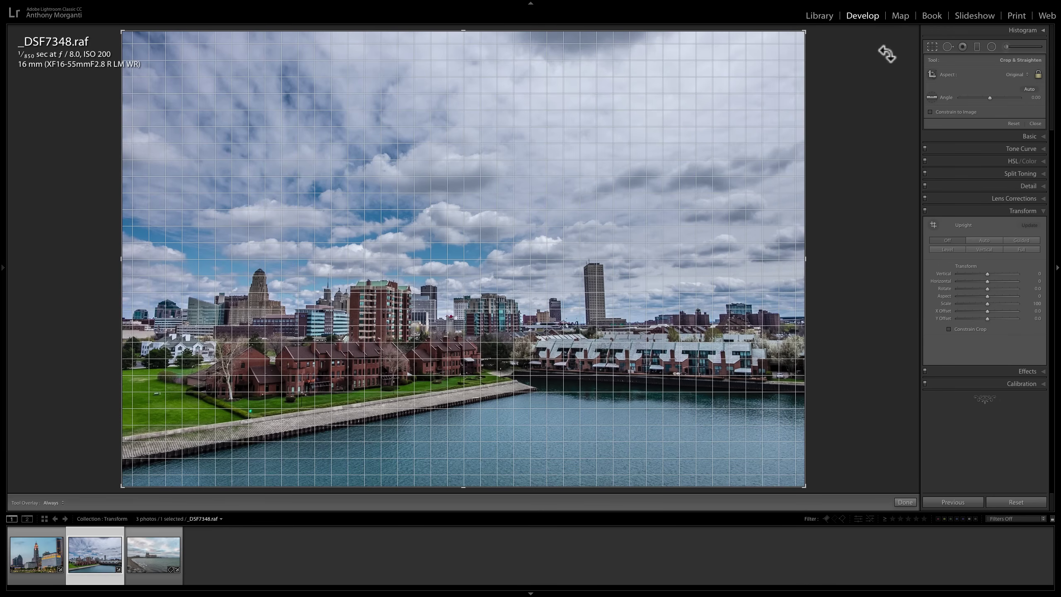
left_click(932, 47)
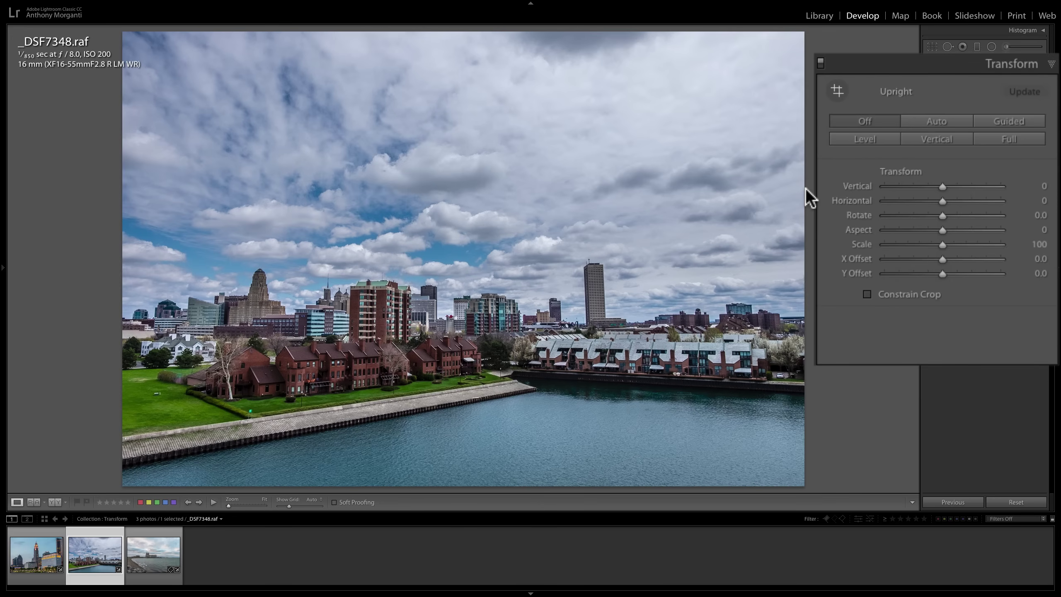
- Apply the Auto Upright correction to the skyline photo, and compare it with Off against the crop grid
left_click(934, 118)
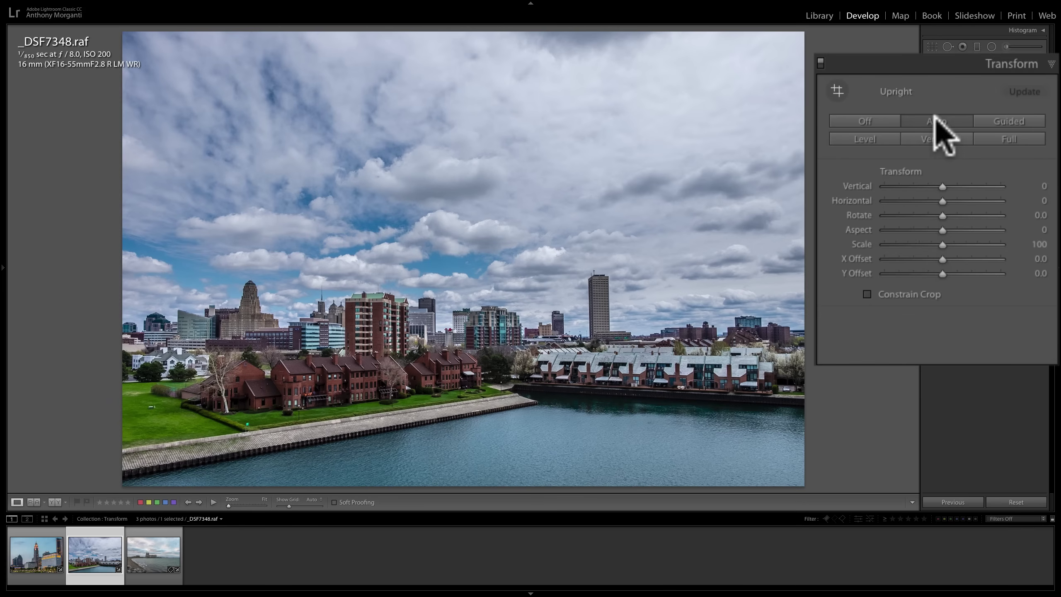
left_click(844, 101)
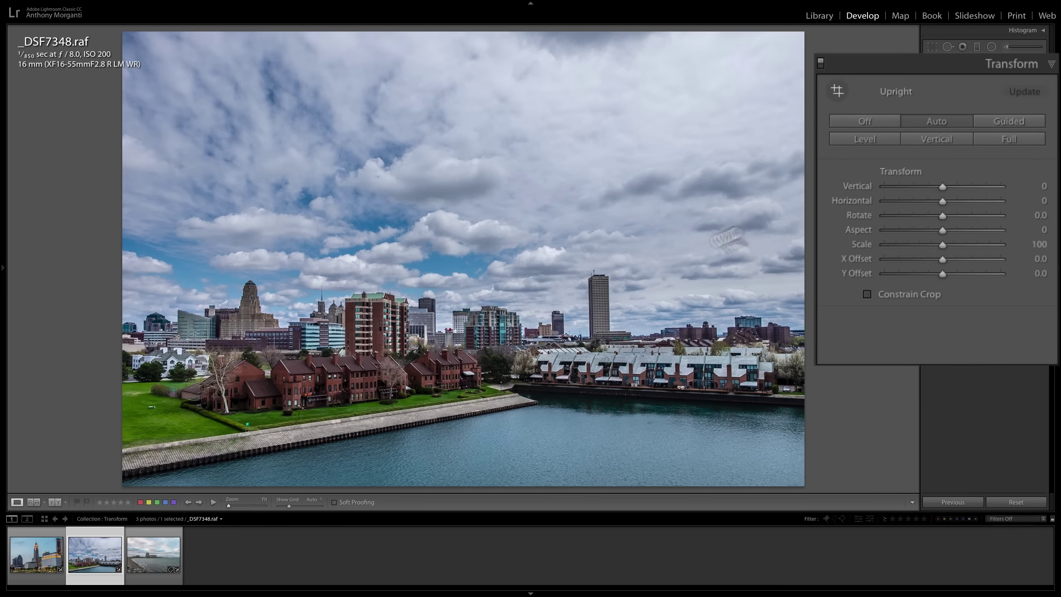
left_click(931, 46)
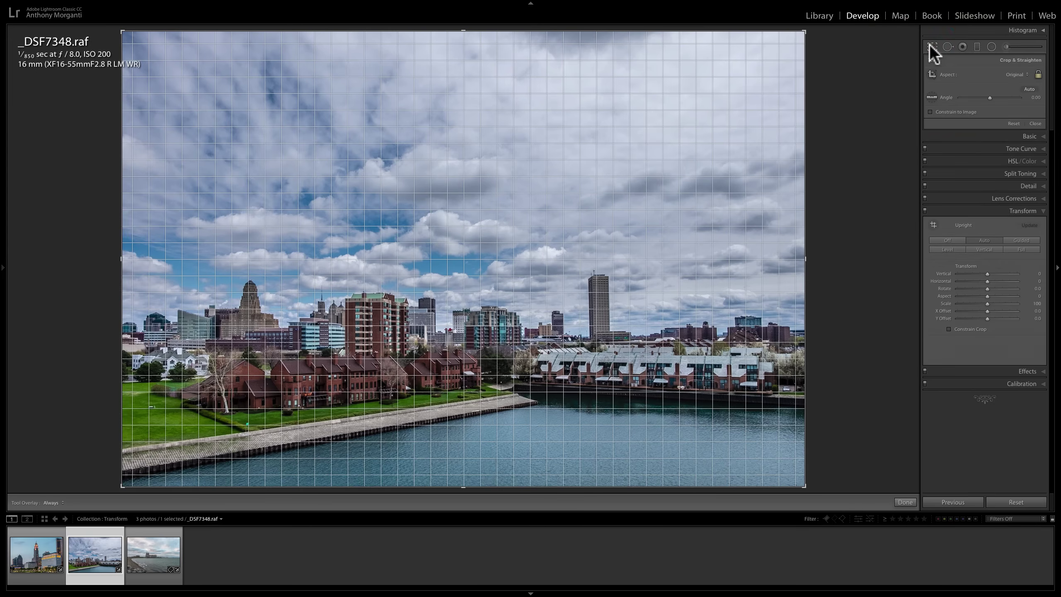
left_click(932, 74)
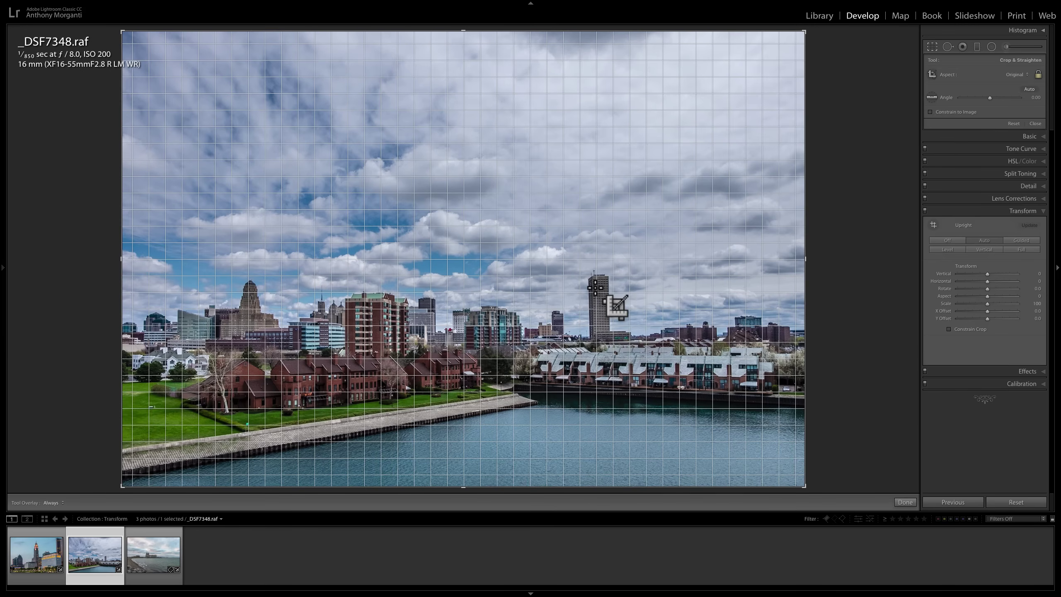
left_click(948, 240)
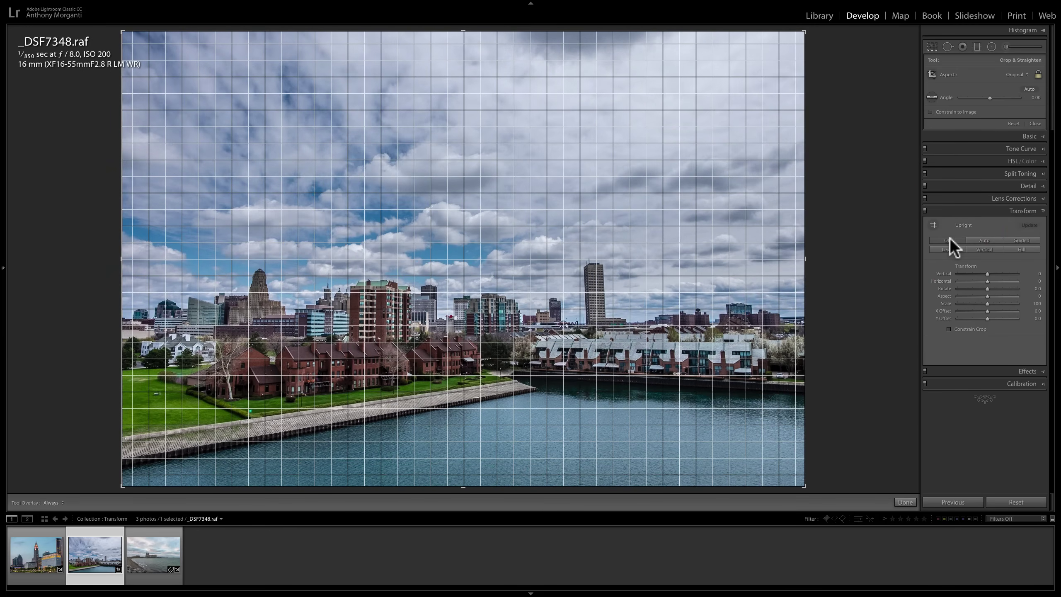
left_click(982, 240)
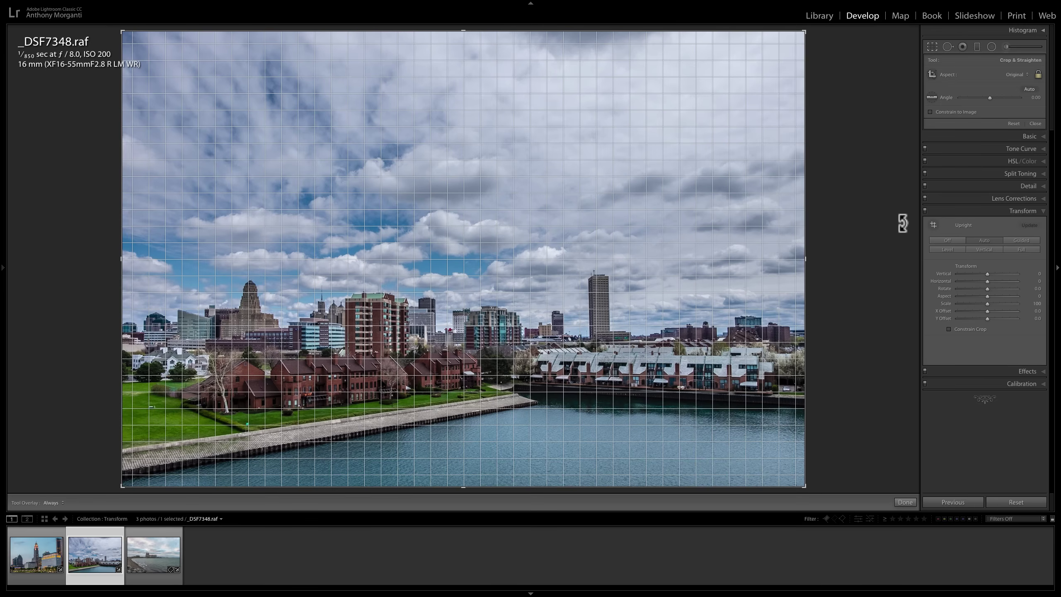
left_click(932, 45)
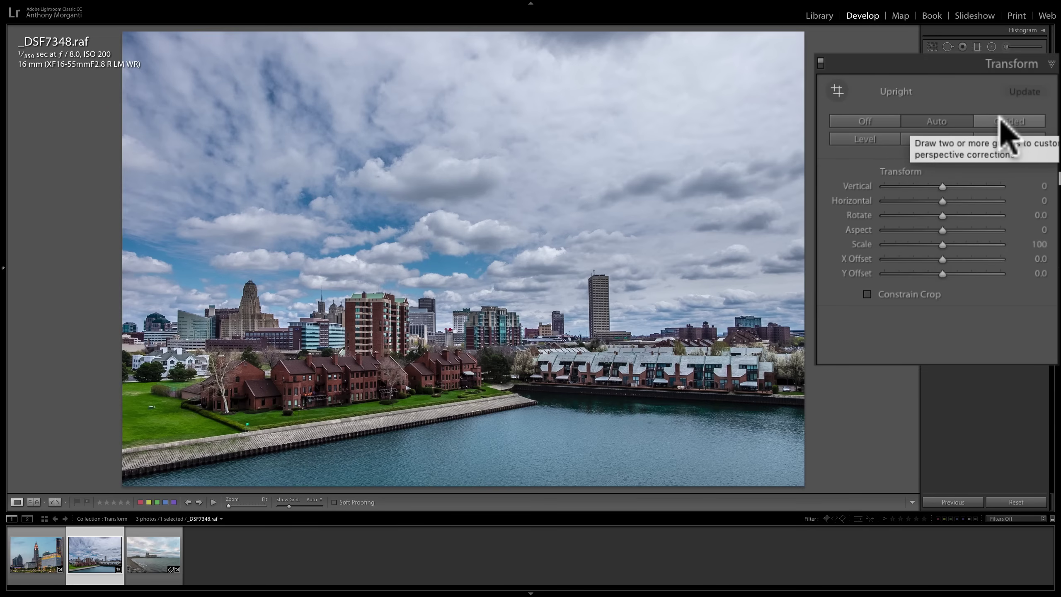
- Correct the perspective of _8002646.nef with two vertical Upright guides along the outer edges of the dark right-hand tower and the leftmost building
left_click(25, 559)
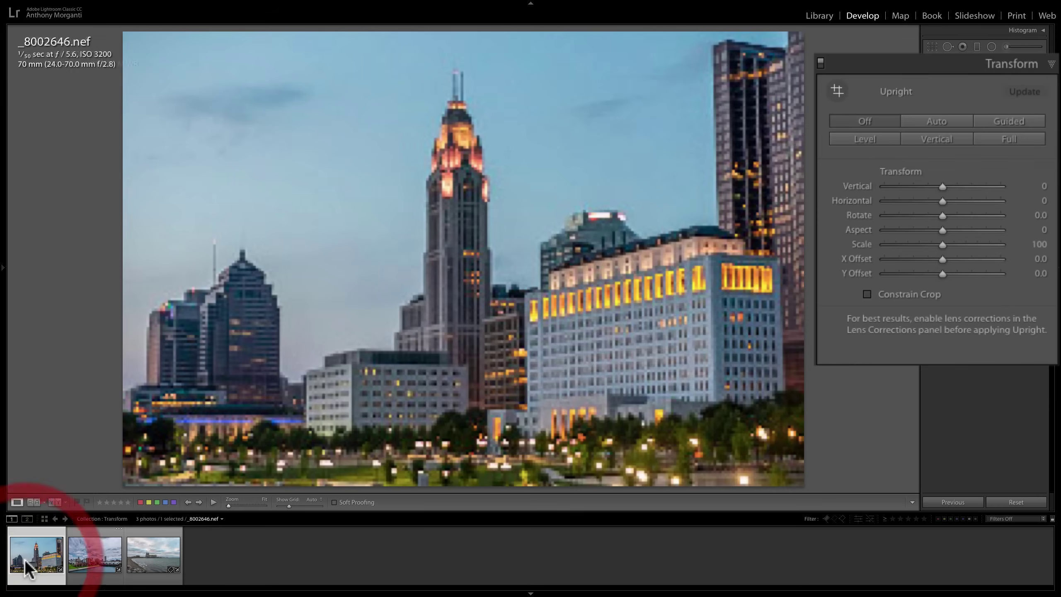
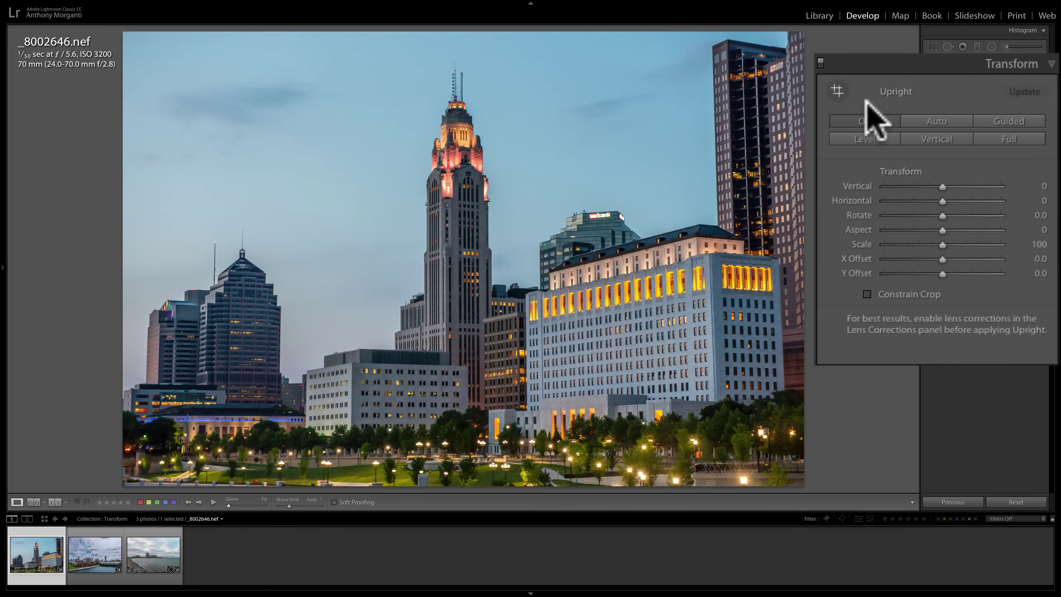
left_click(838, 93)
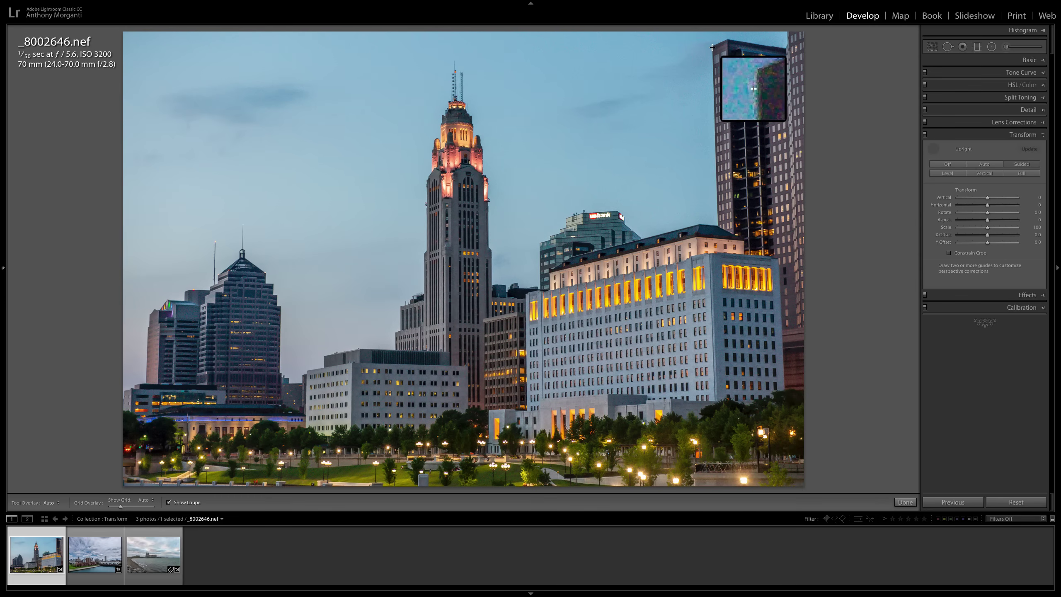
left_click_drag(712, 48, 718, 225)
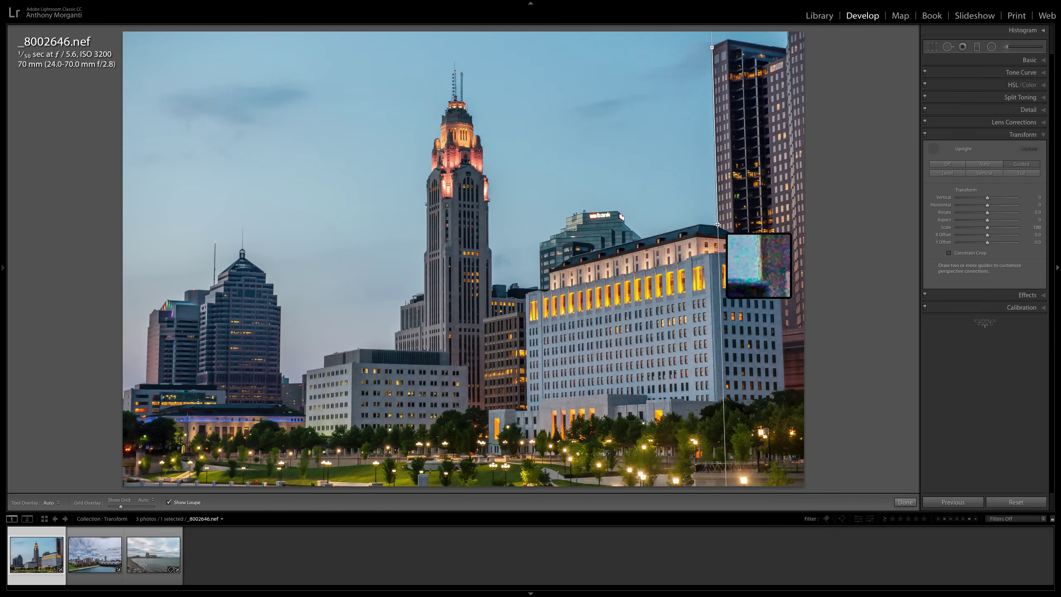
left_click_drag(718, 225, 717, 225)
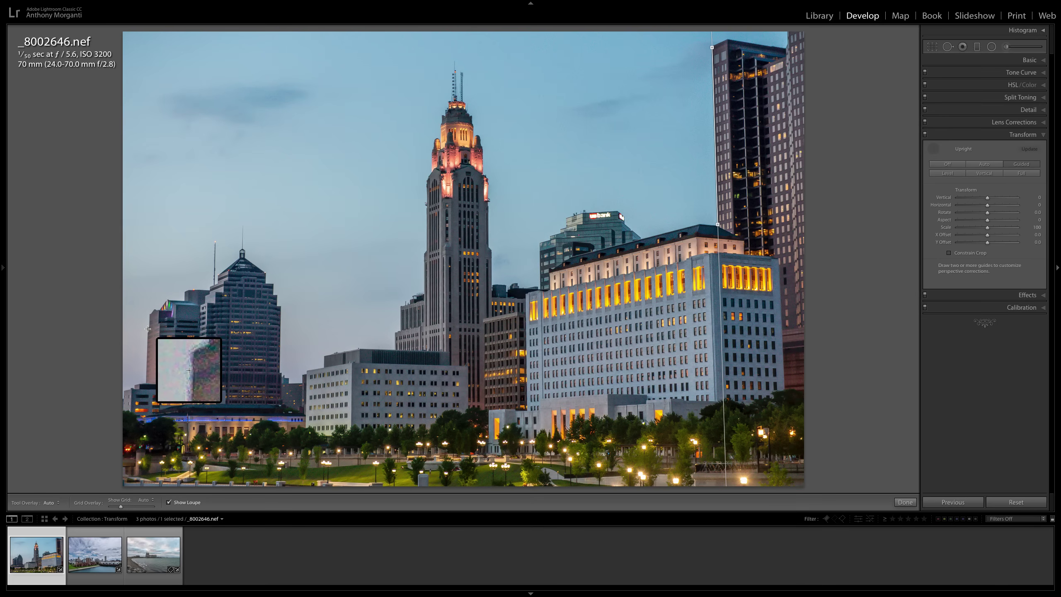
left_click_drag(148, 329, 146, 382)
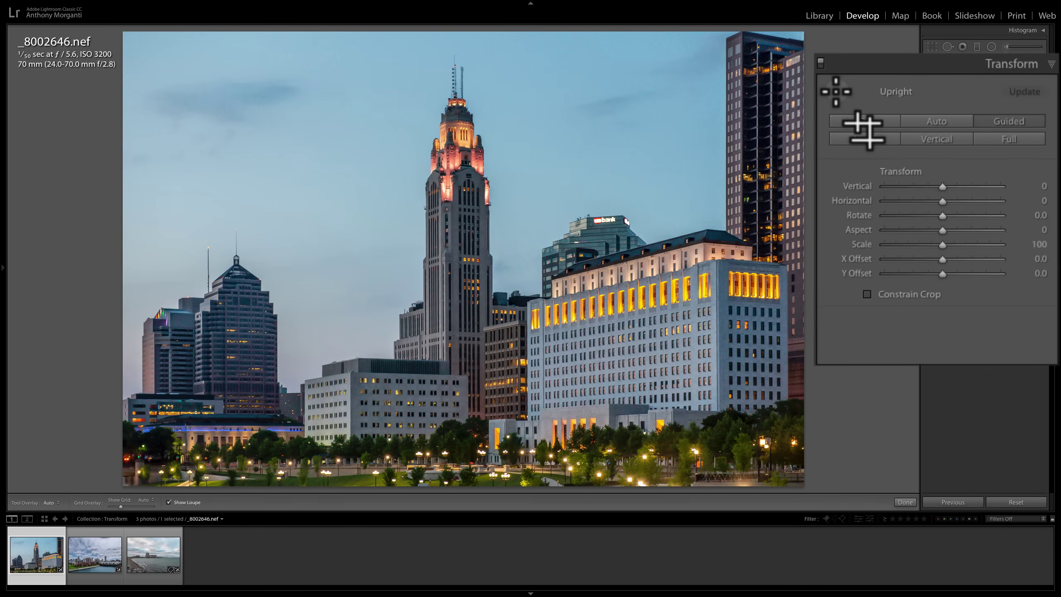
left_click(835, 92)
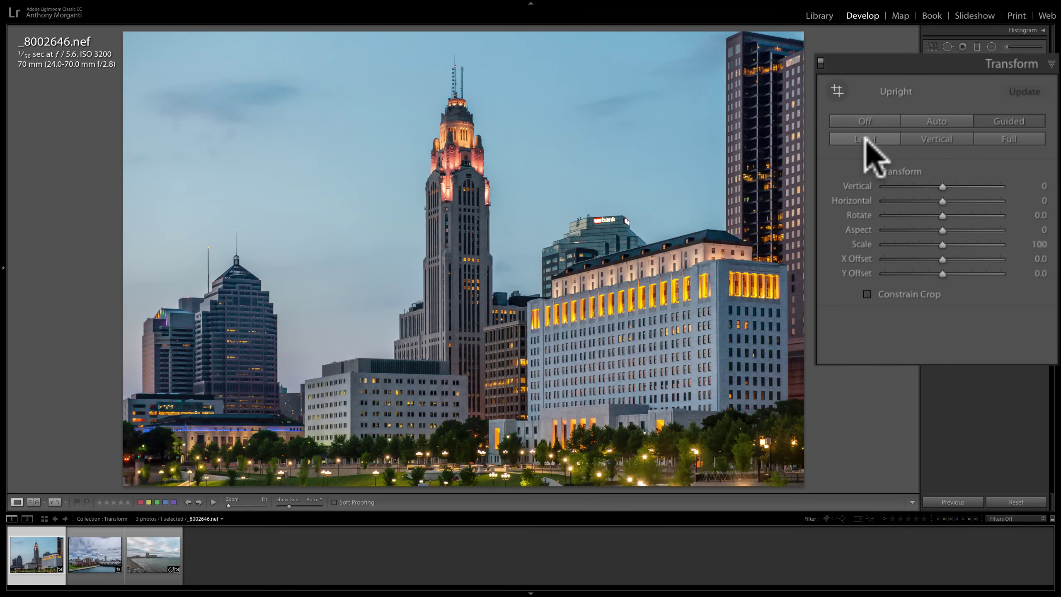
- Compare the Level Upright correction with Off on the _DSC0383.nef waterfront photo, and leave Upright off
left_click(144, 552)
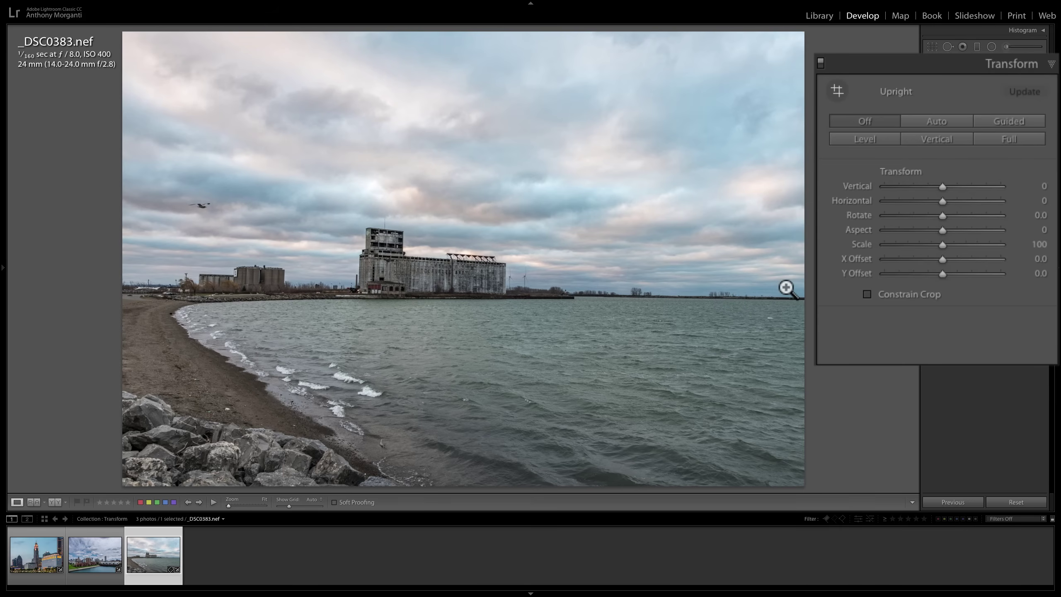
left_click(867, 137)
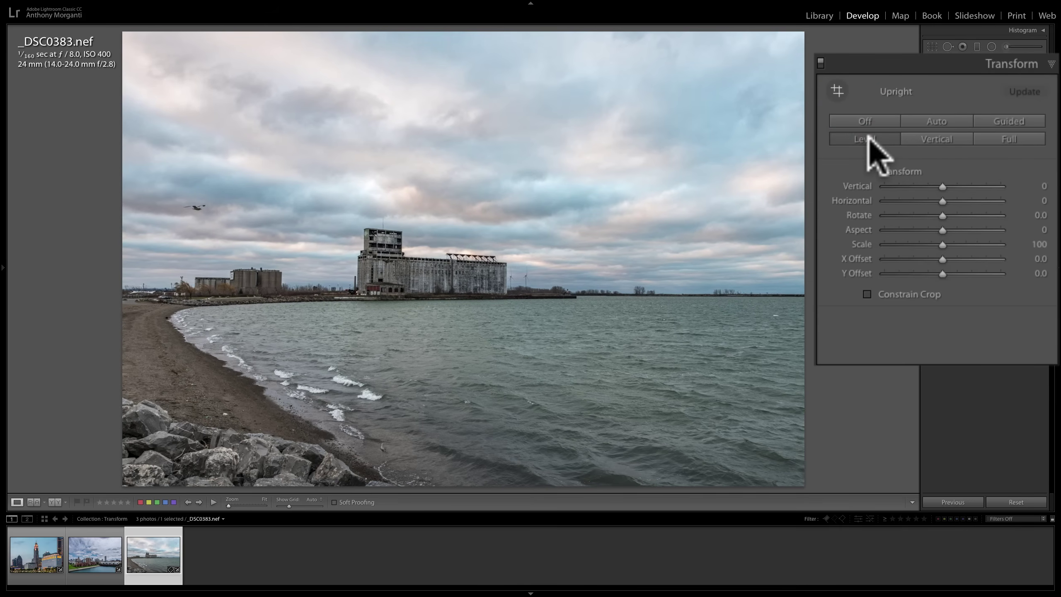
left_click(863, 119)
left_click(865, 139)
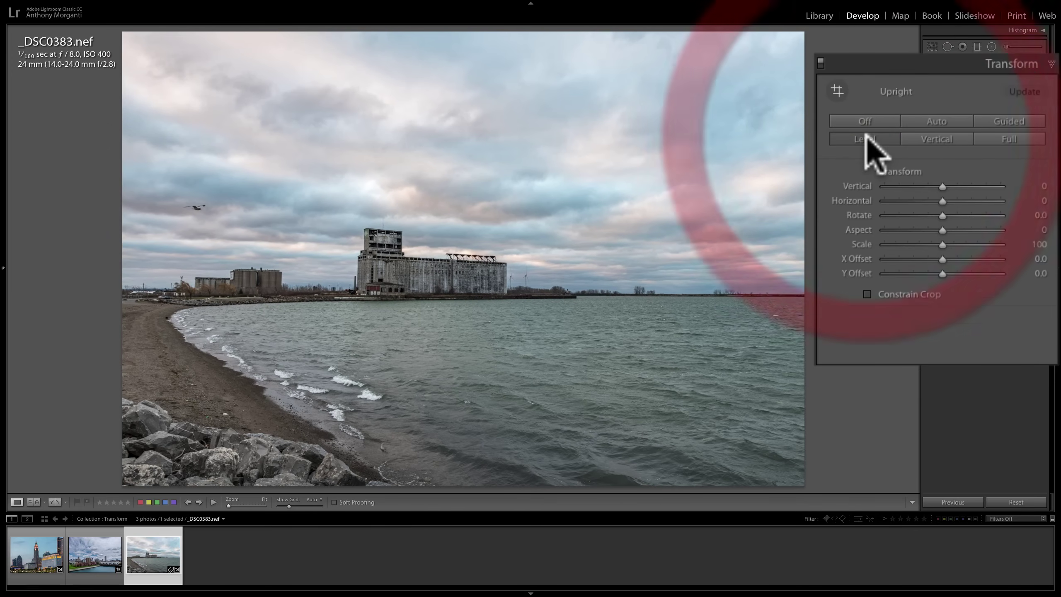
left_click(859, 120)
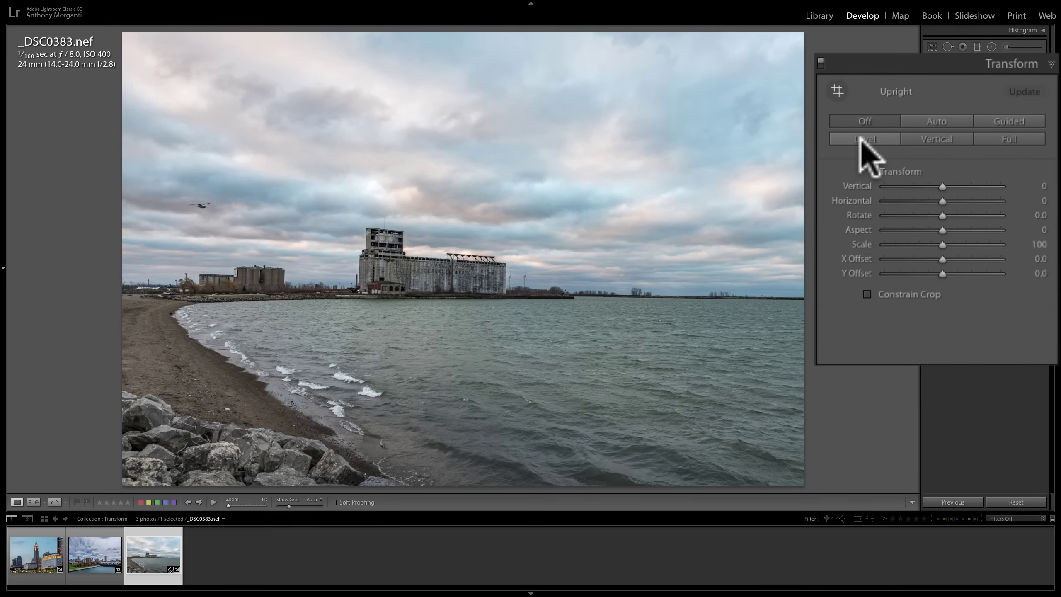
left_click(860, 139)
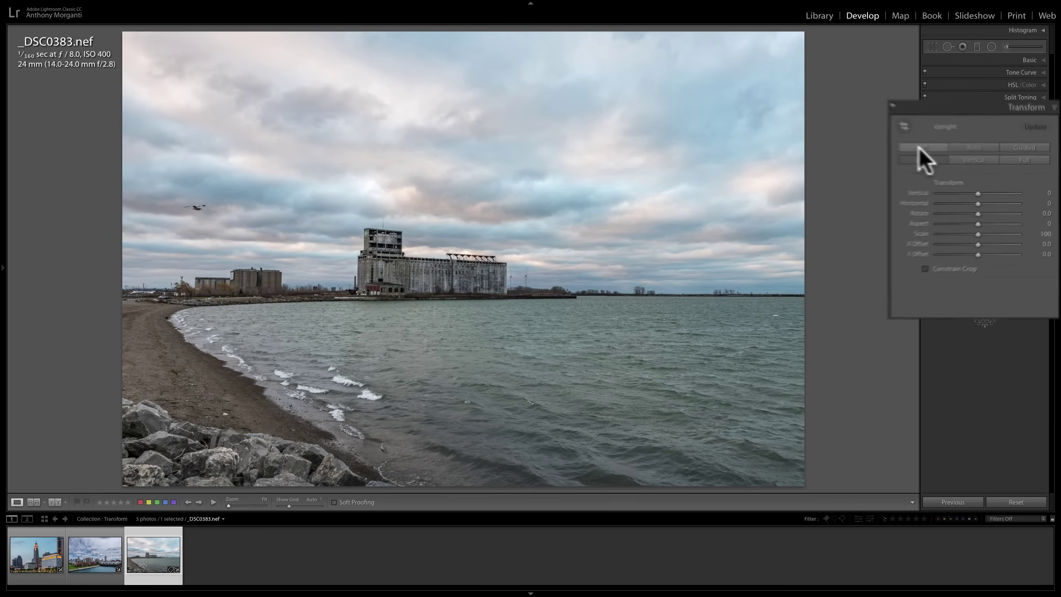
left_click(944, 163)
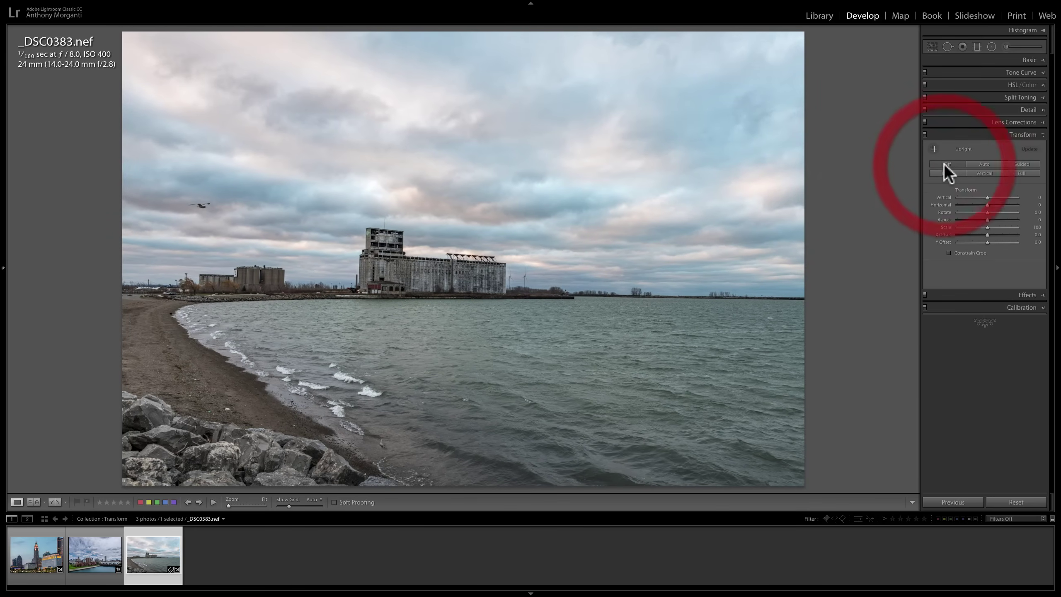
- Try to level the waterfront photo by drawing a Straighten tool line along the horizon, giving a crop angle of about -0.93
left_click(932, 46)
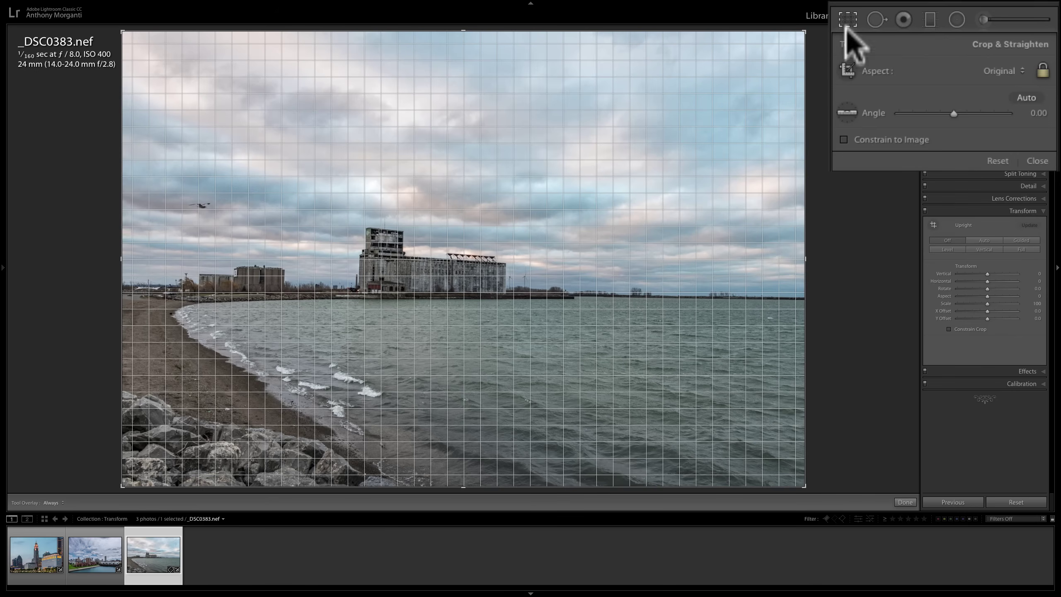
left_click(847, 113)
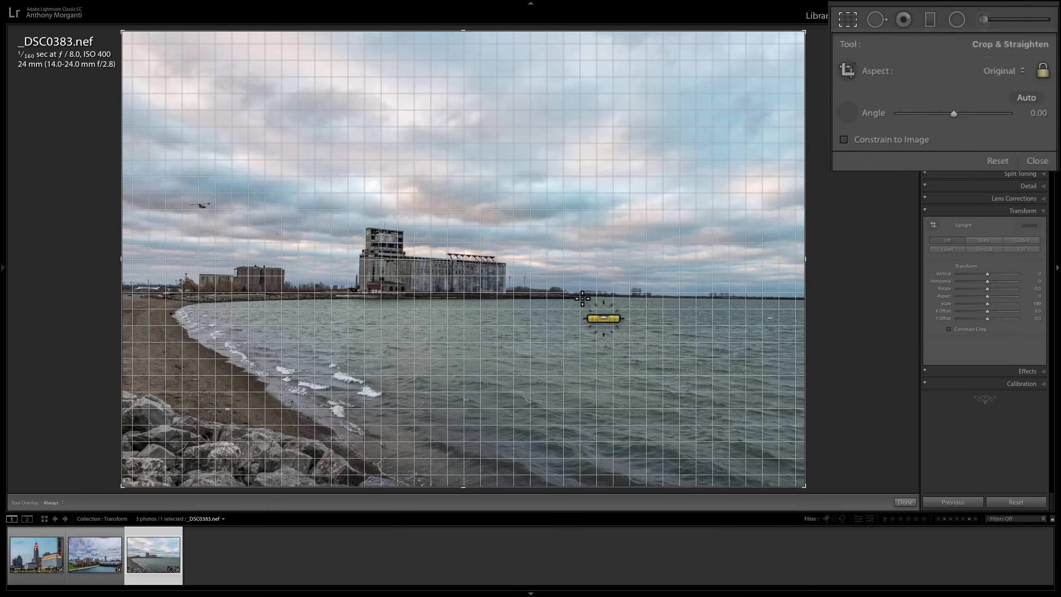
left_click_drag(744, 298, 814, 298)
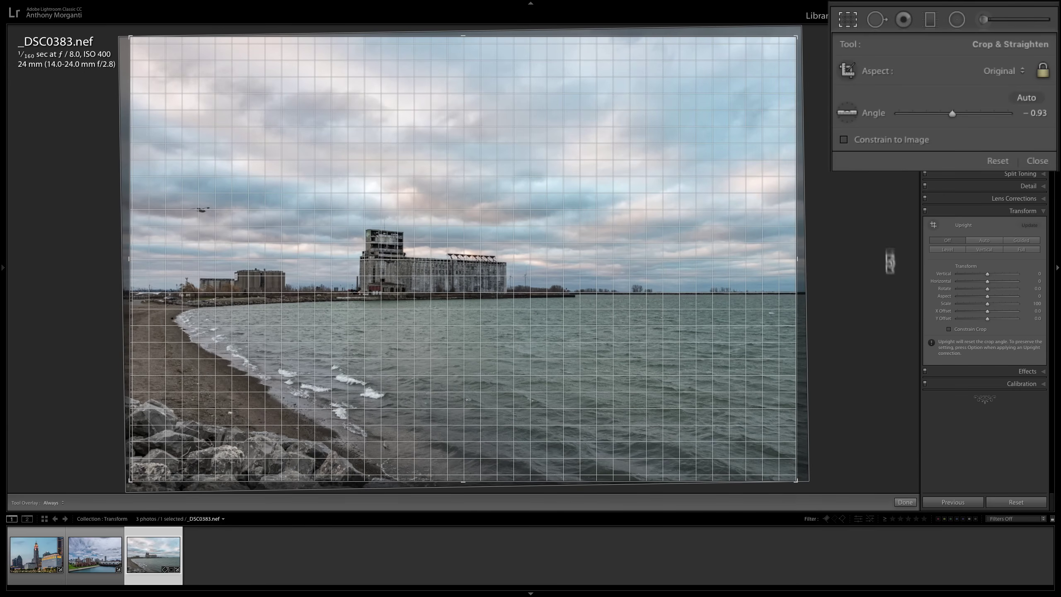
left_click(850, 114)
left_click(856, 113)
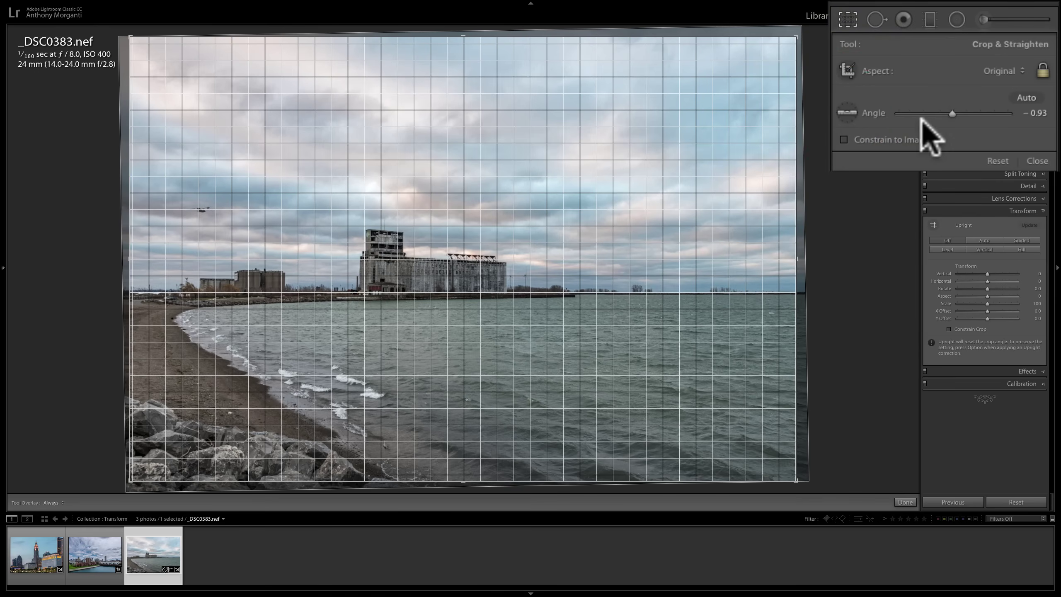
- Try the angle slider and automatic straightening on the waterfront photo, and reset the crop
mouse_move(952, 113)
left_mouse_down()
mouse_move(927, 114)
mouse_move(971, 118)
mouse_move(870, 113)
mouse_move(957, 115)
left_mouse_up()
left_click(1025, 101)
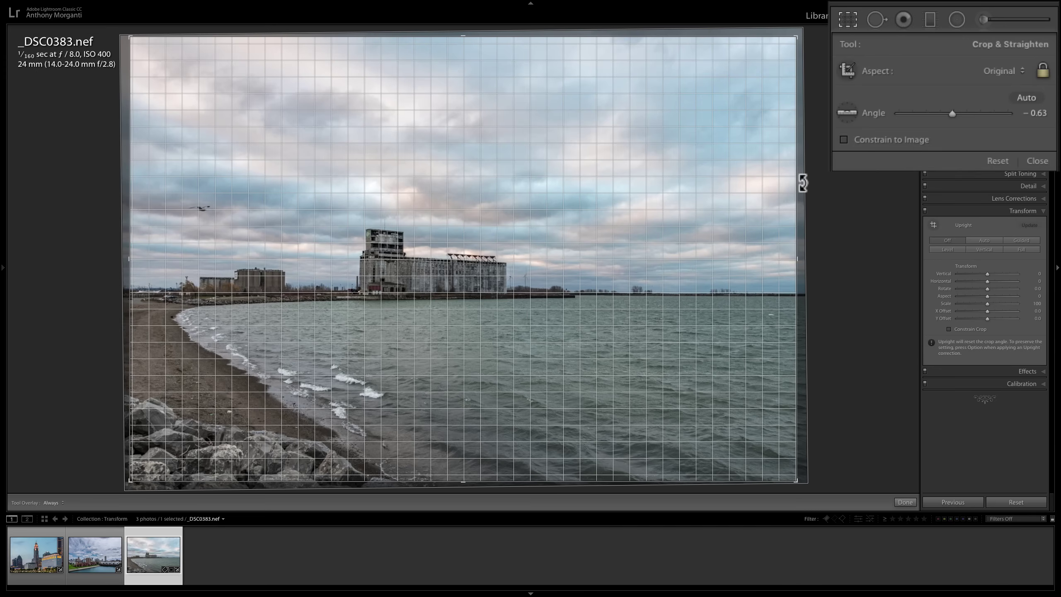
left_click(1006, 162)
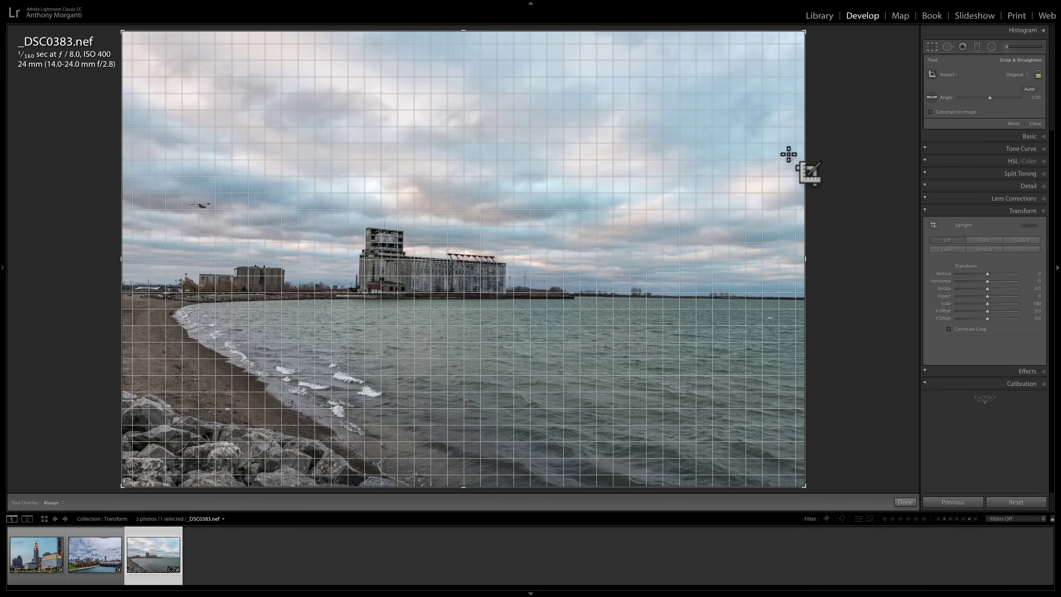
- Try rotating the crop by hand to about -0.59, reset it, and compare Level Upright with Off against the grid
left_click_drag(807, 151, 811, 149)
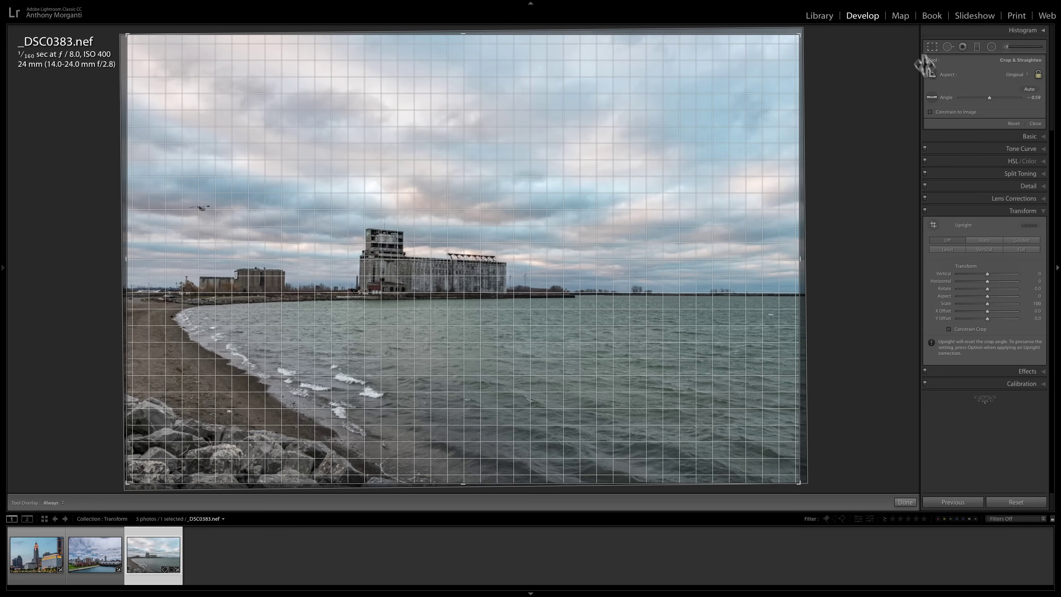
left_click(1006, 124)
left_click(947, 249)
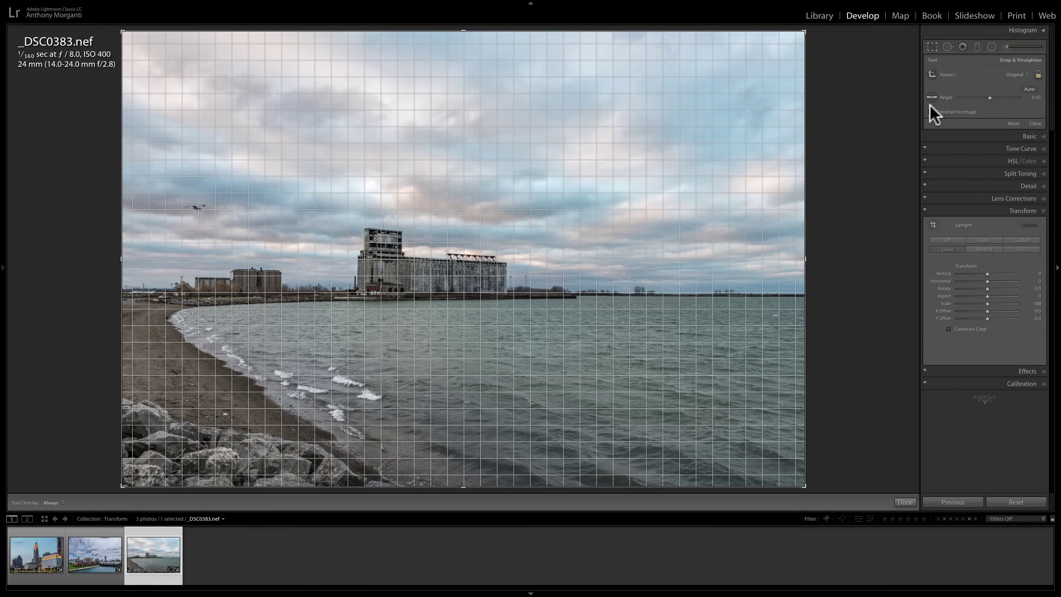
left_click(953, 240)
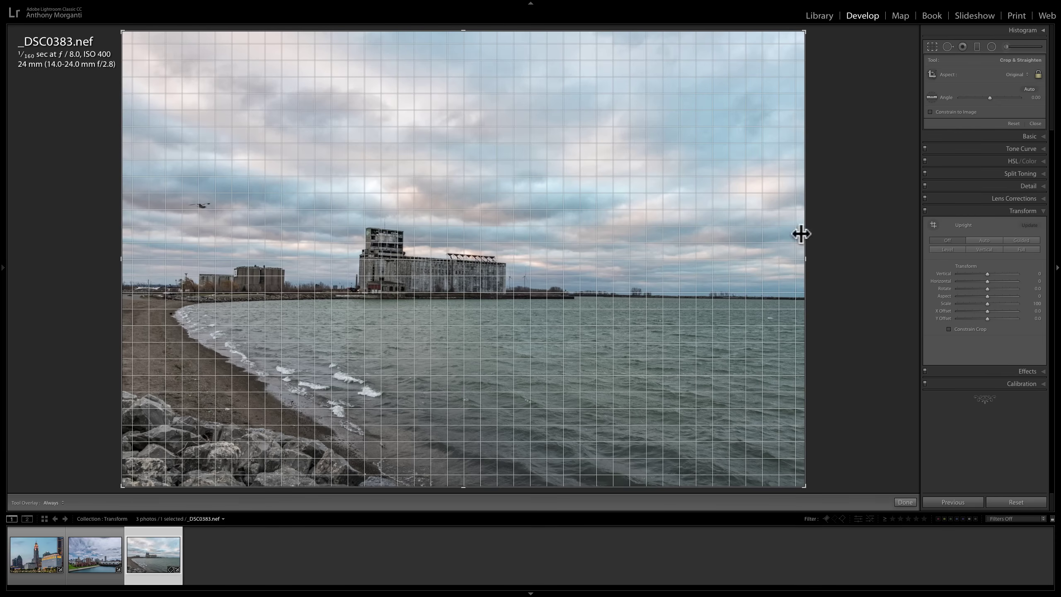
- Tilt the waterfront photo clockwise by hand to a crop angle of about 10.33, and apply the crop
left_click_drag(812, 229, 820, 295)
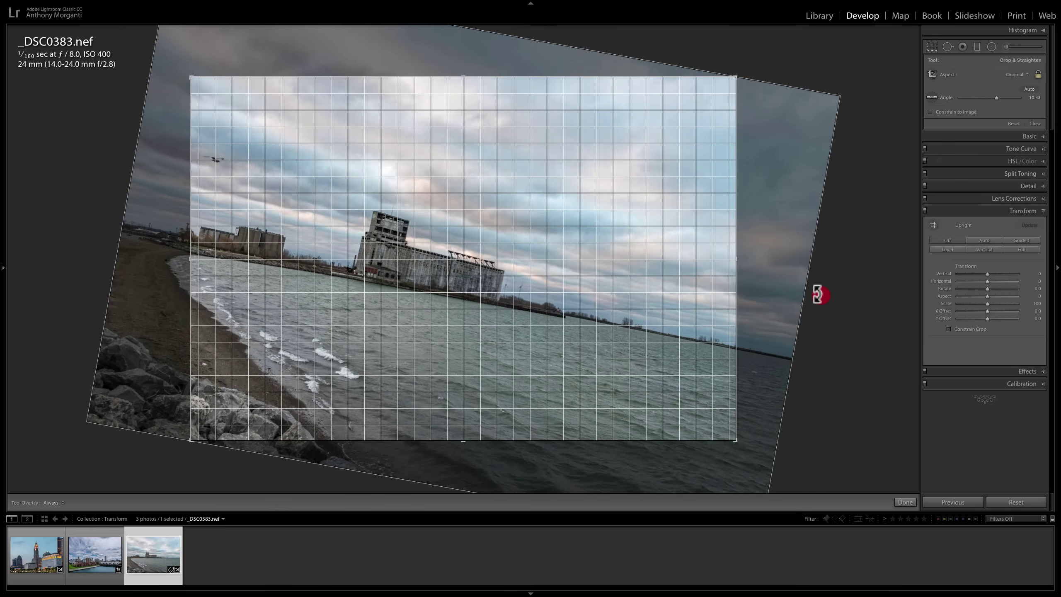
left_click(934, 47)
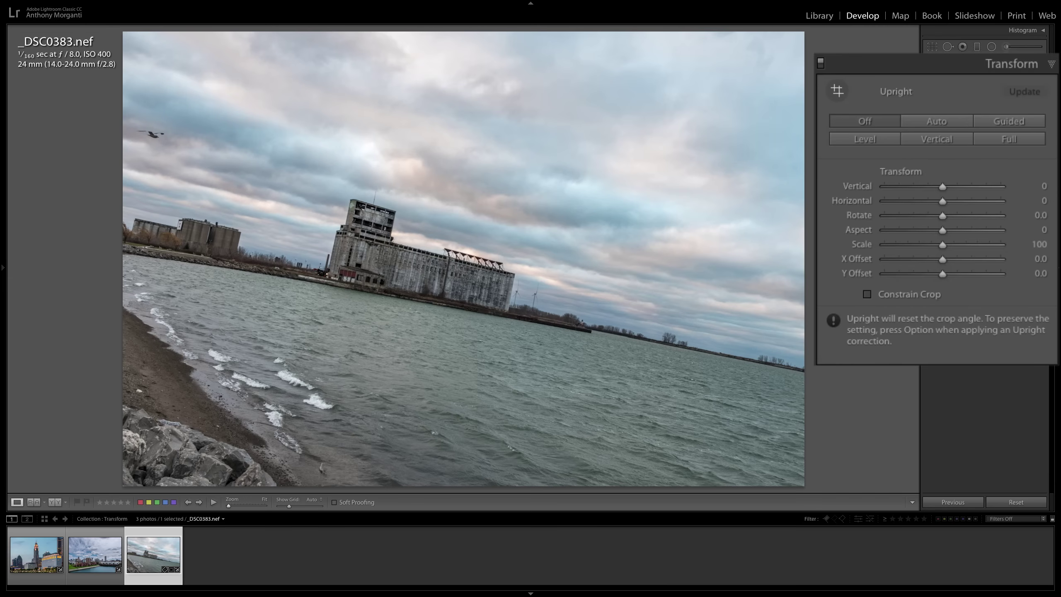
- Try Auto Upright on the tilted waterfront photo without preserving the crop angle, and turn Upright off
left_click(926, 121)
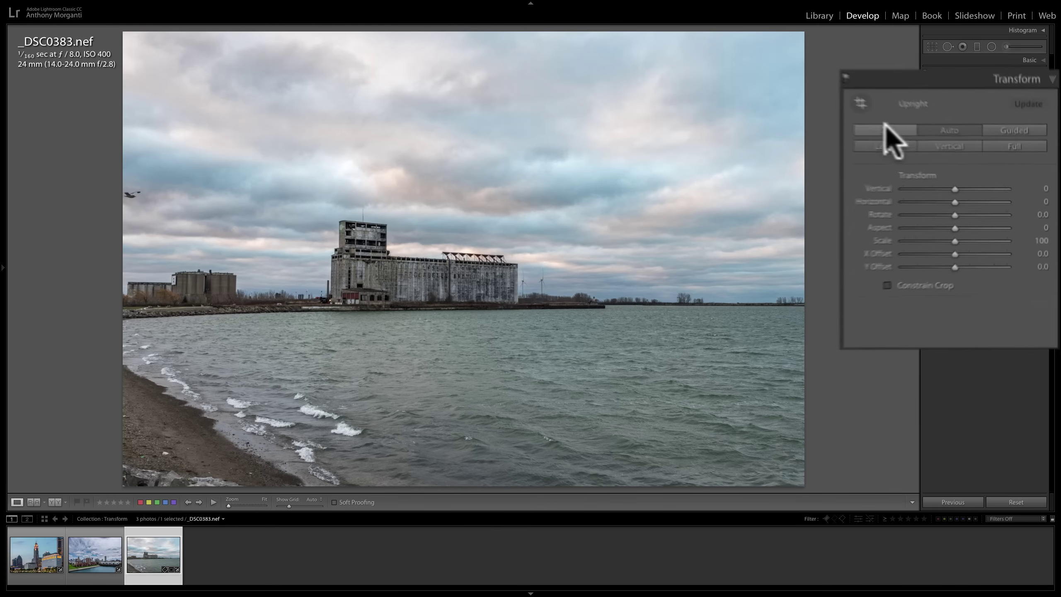
left_click(946, 162)
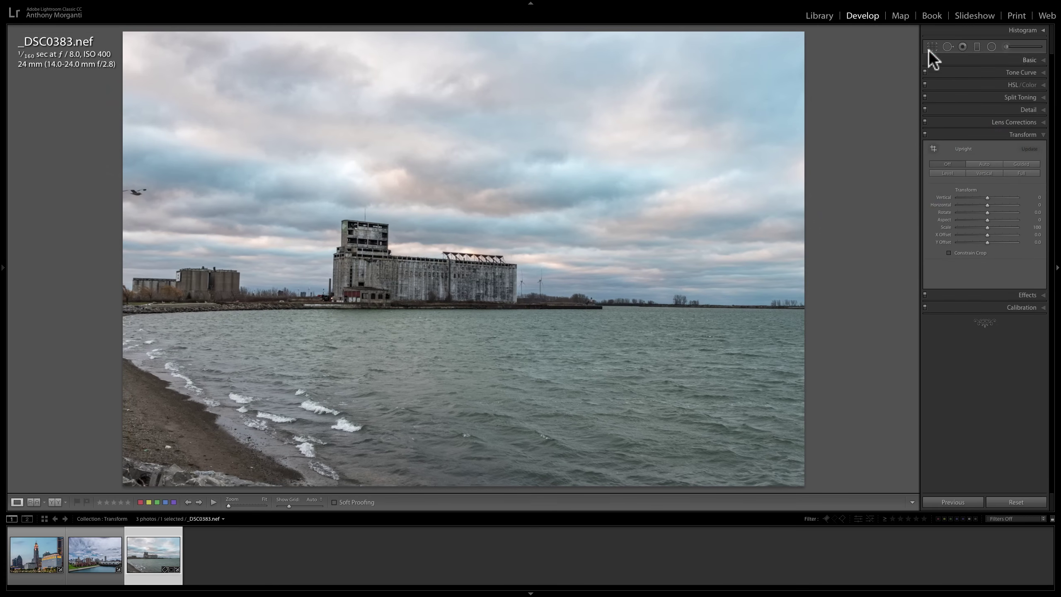
- Reset the waterfront photo's crop, tilt the image clockwise by hand again, and apply the crop
left_click(928, 47)
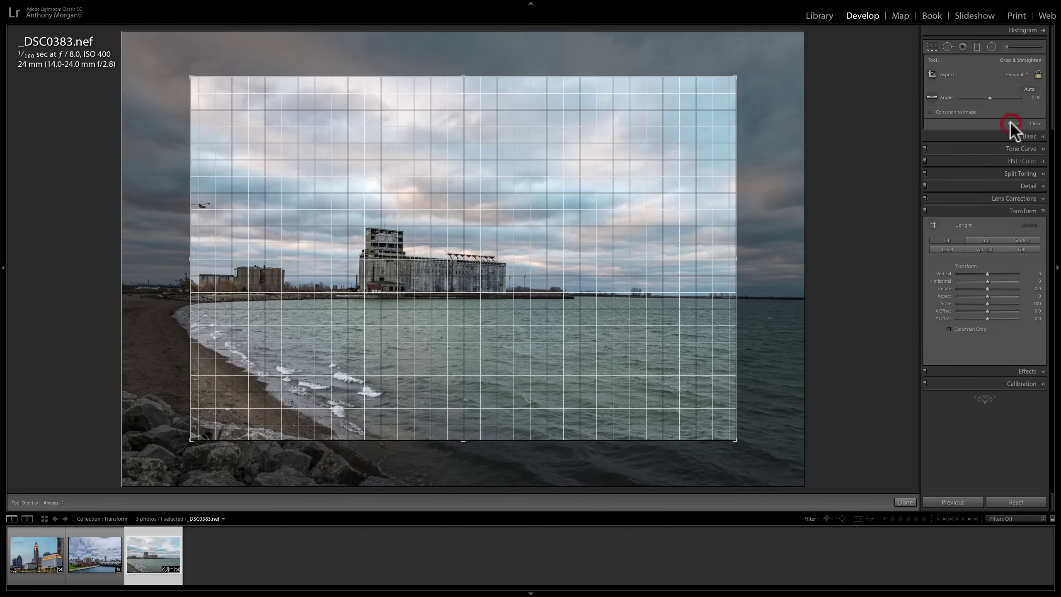
left_click(1011, 123)
left_click_drag(826, 143, 827, 220)
left_click(932, 47)
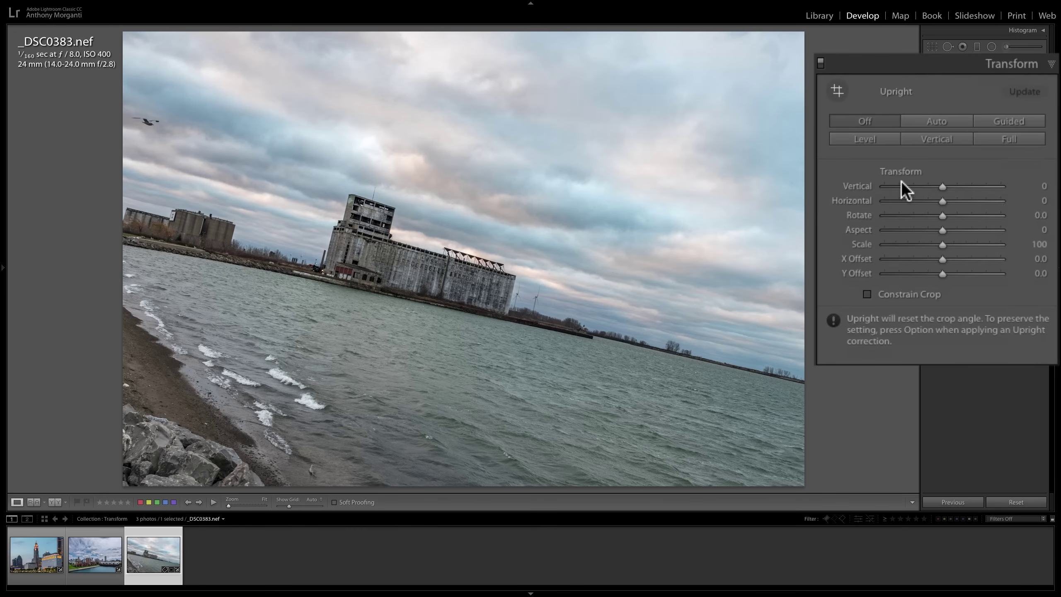
- Apply Auto Upright to the tilted waterfront photo while preserving its crop angle
key("alt")
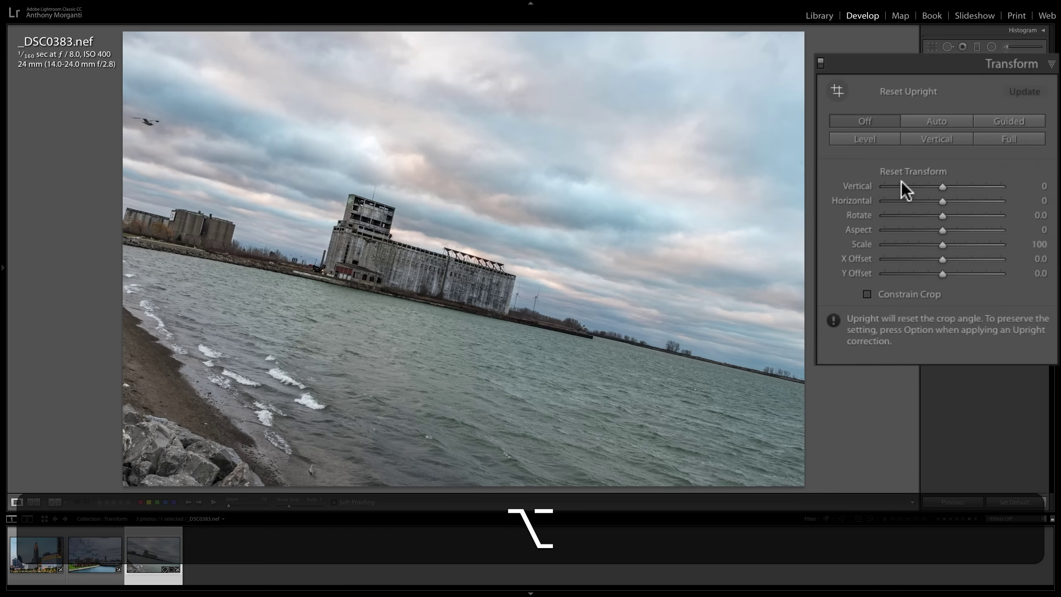
left_click(930, 119, "alt")
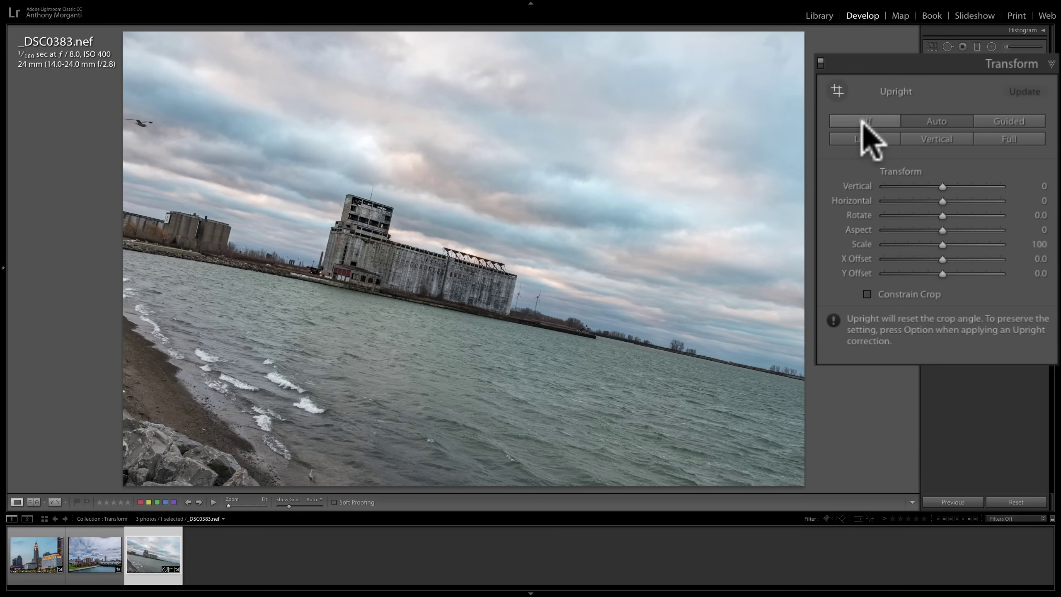
- Turn Upright off and reset the waterfront photo's crop to the full frame
left_click(932, 46)
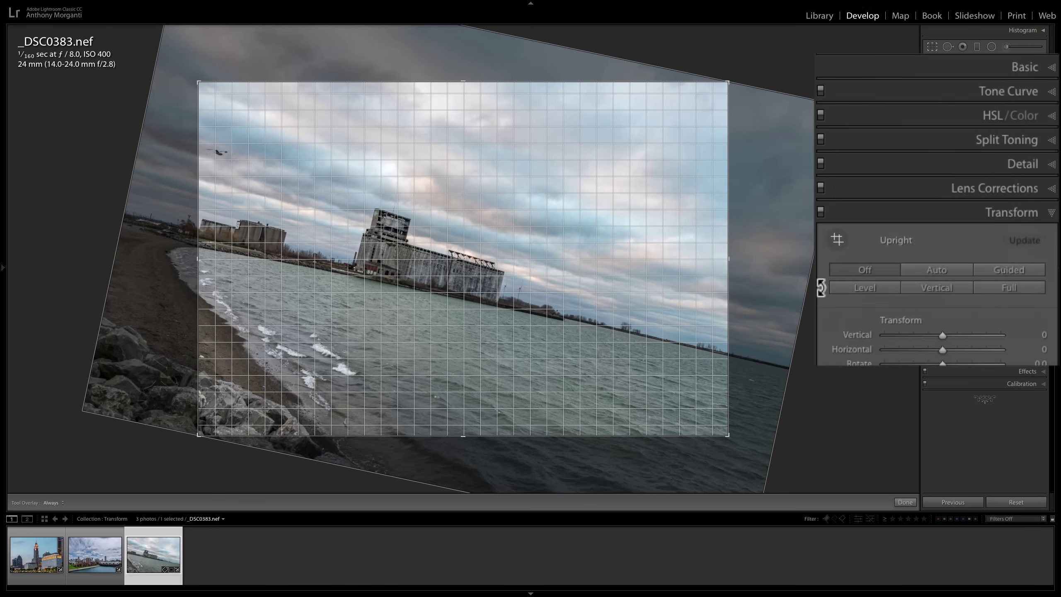
key("ctrl+alt+r")
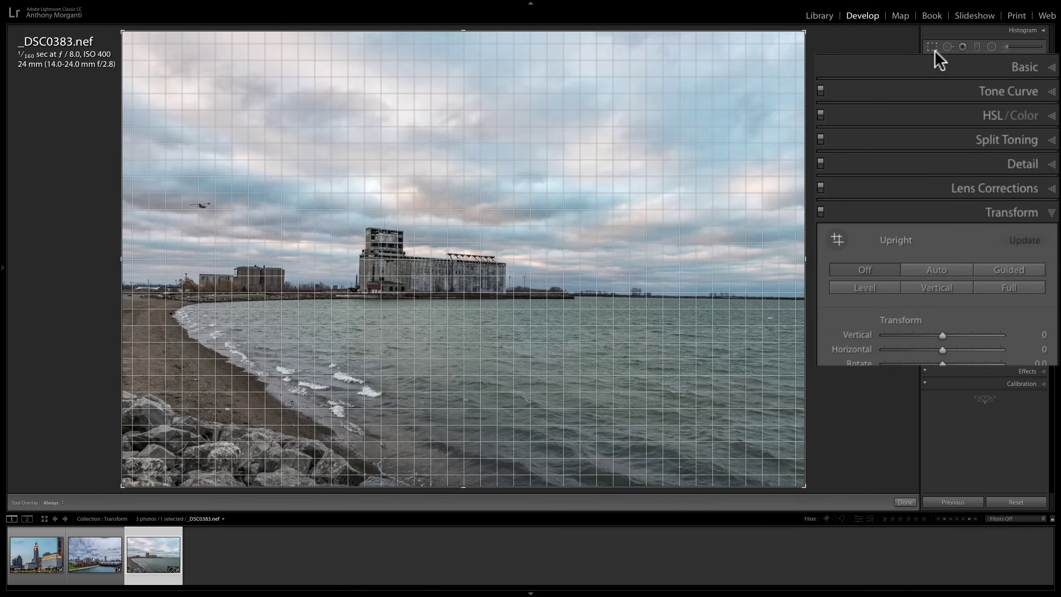
left_click(933, 46)
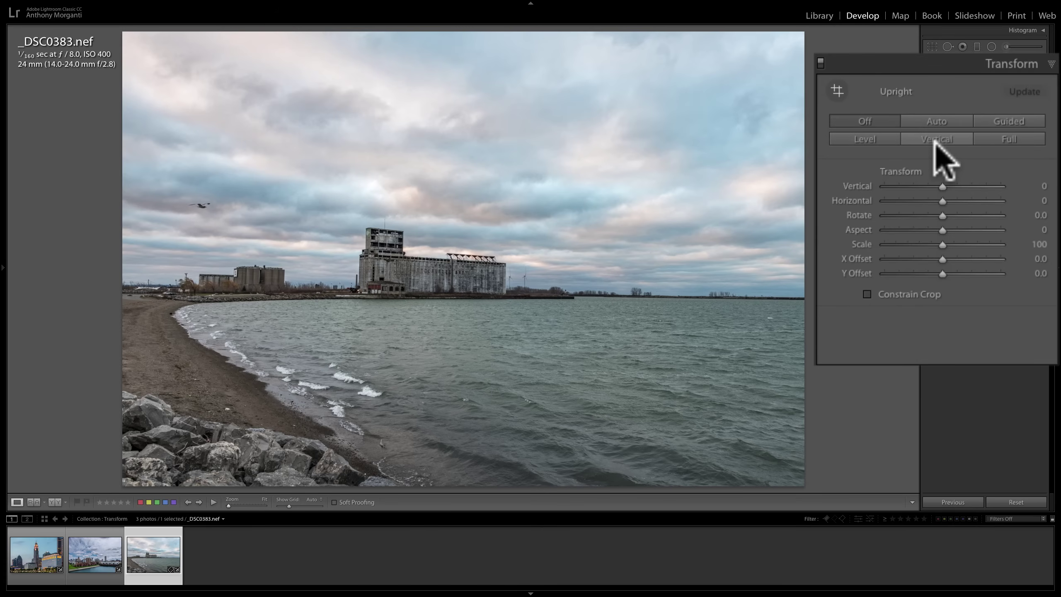
- Open the city skyline photo _DSF7348.raf and compare Auto Upright with Off, finishing with Upright reset
left_click(98, 560)
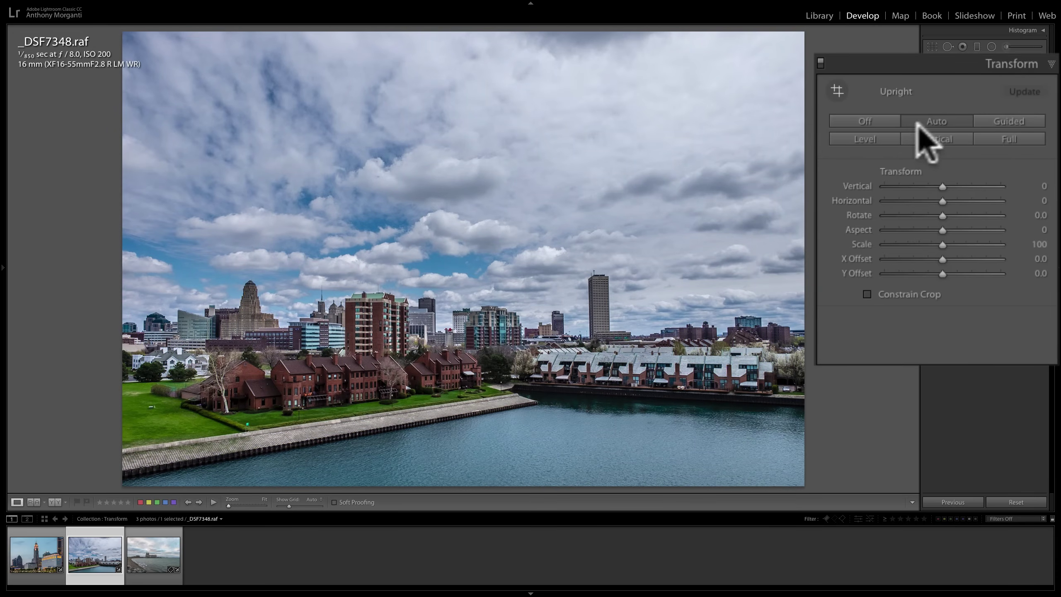
left_click(868, 119)
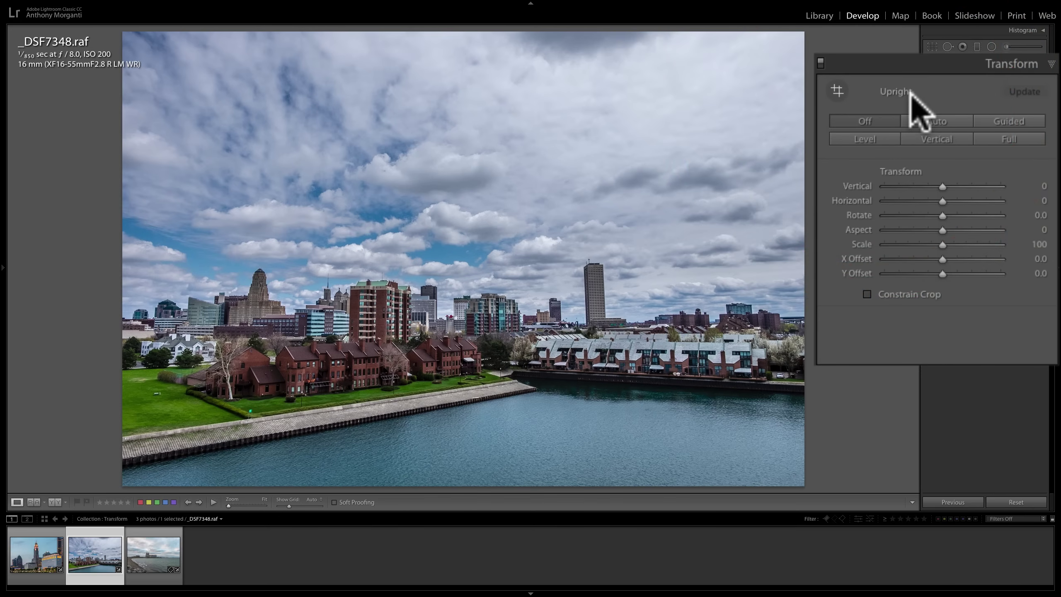
left_click(937, 121)
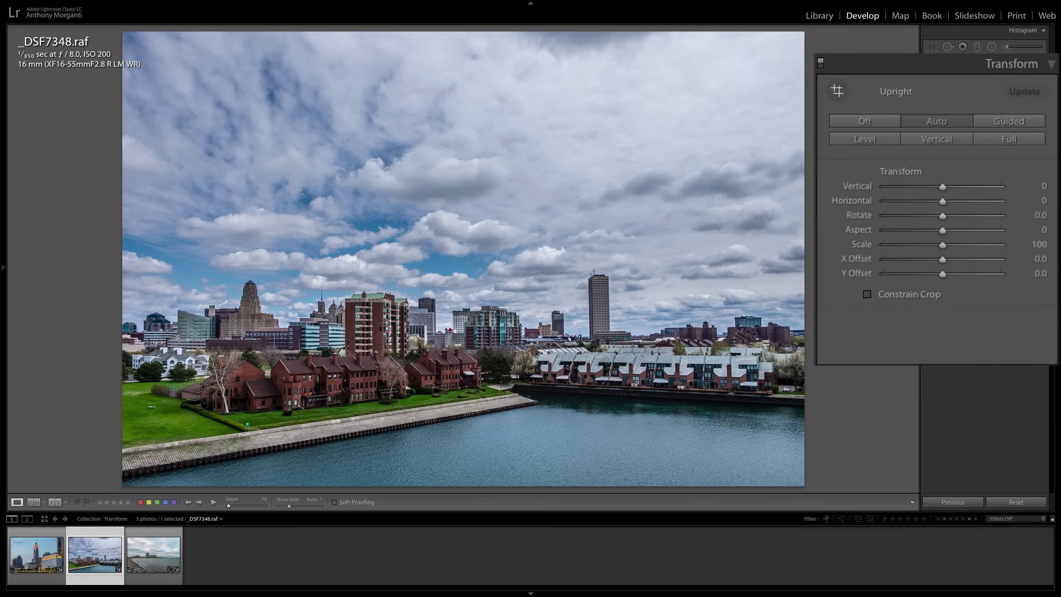
left_click(889, 88)
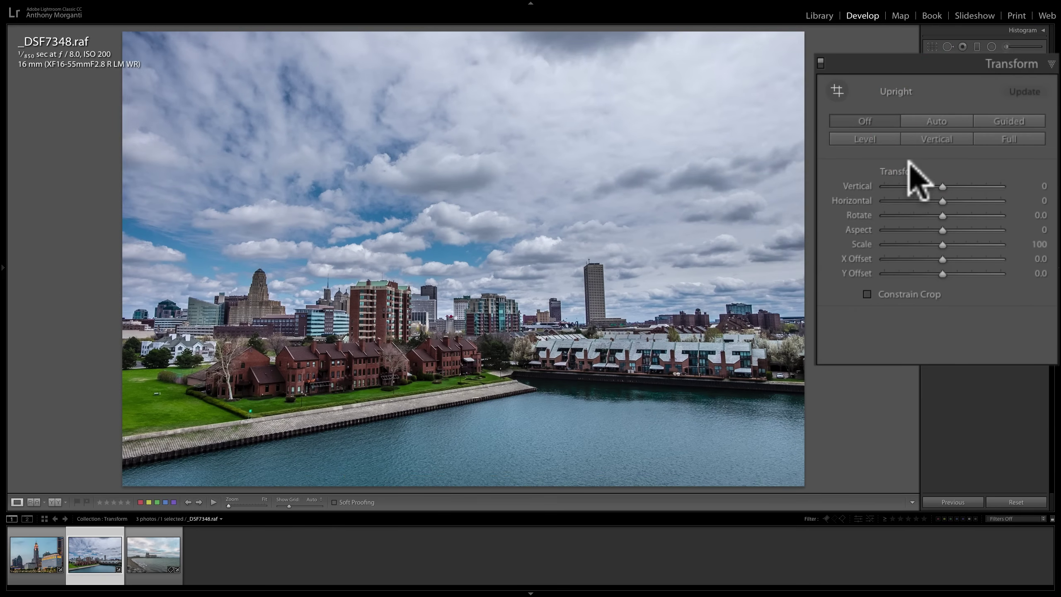
- Try a manual Transform slider on the skyline photo, and reset both the Transform sliders and Upright
mouse_move(942, 244)
left_mouse_down()
mouse_move(957, 247)
mouse_move(931, 237)
left_mouse_up()
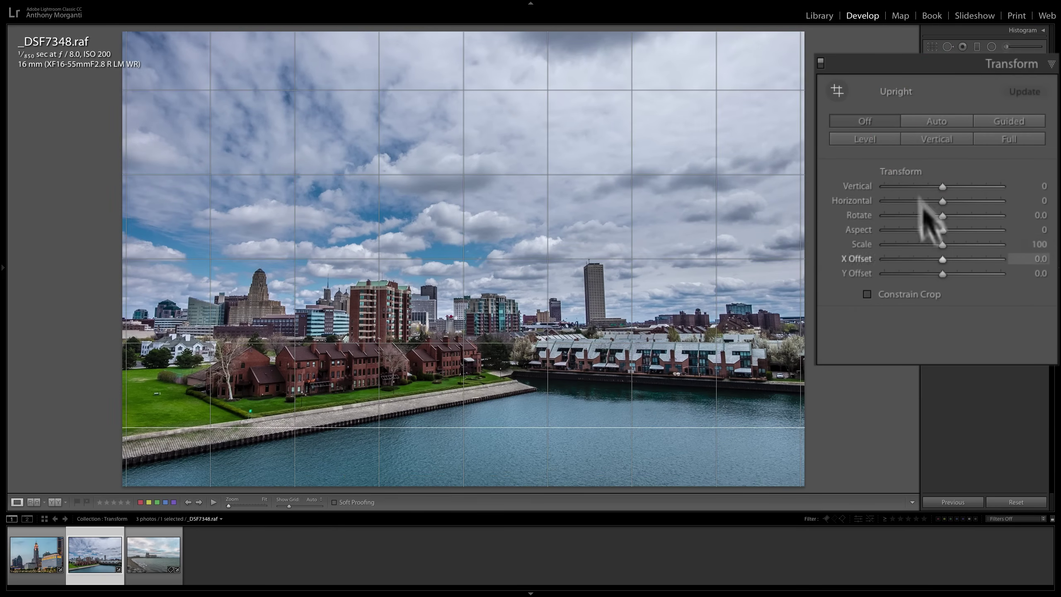
left_click(907, 172)
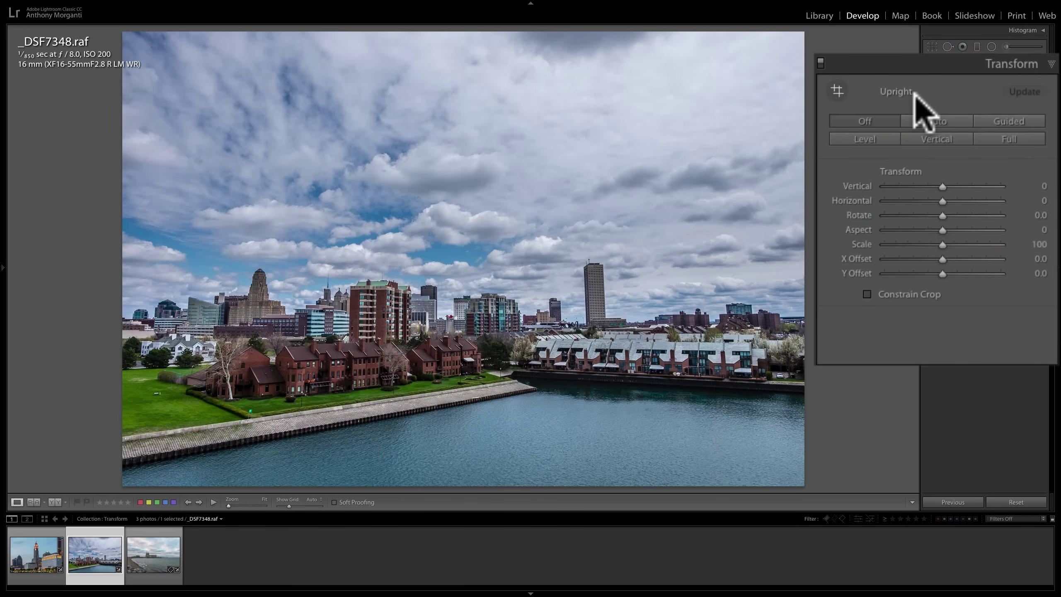
key("alt")
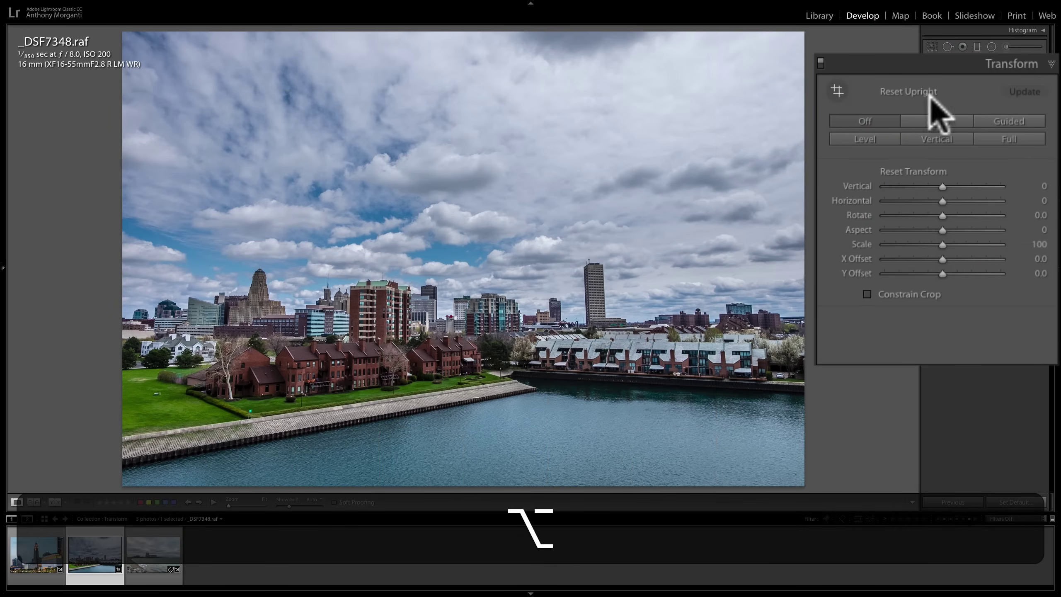
left_click(918, 91)
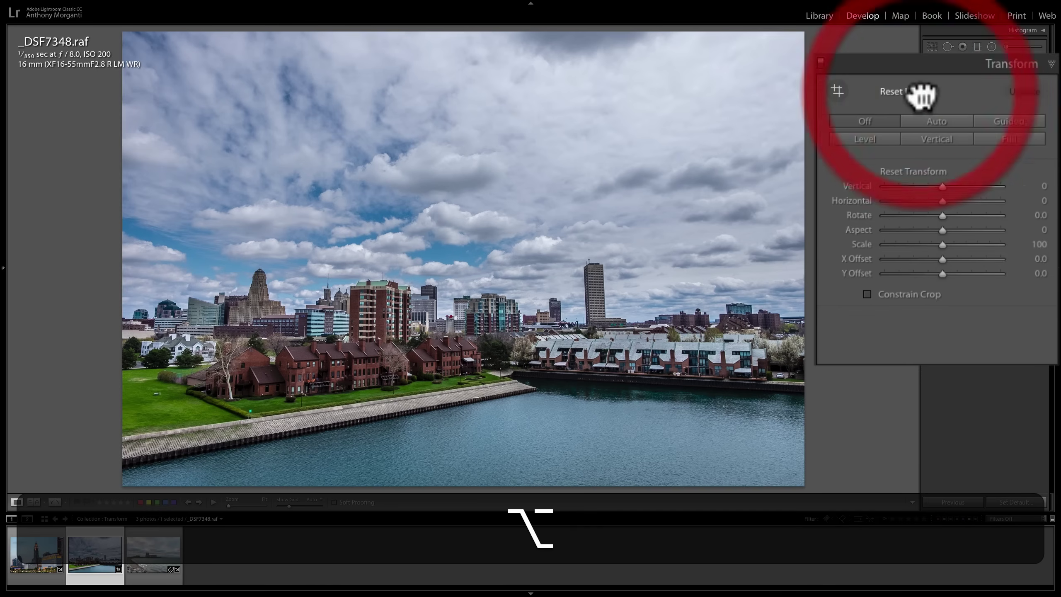
left_click(912, 170, "alt")
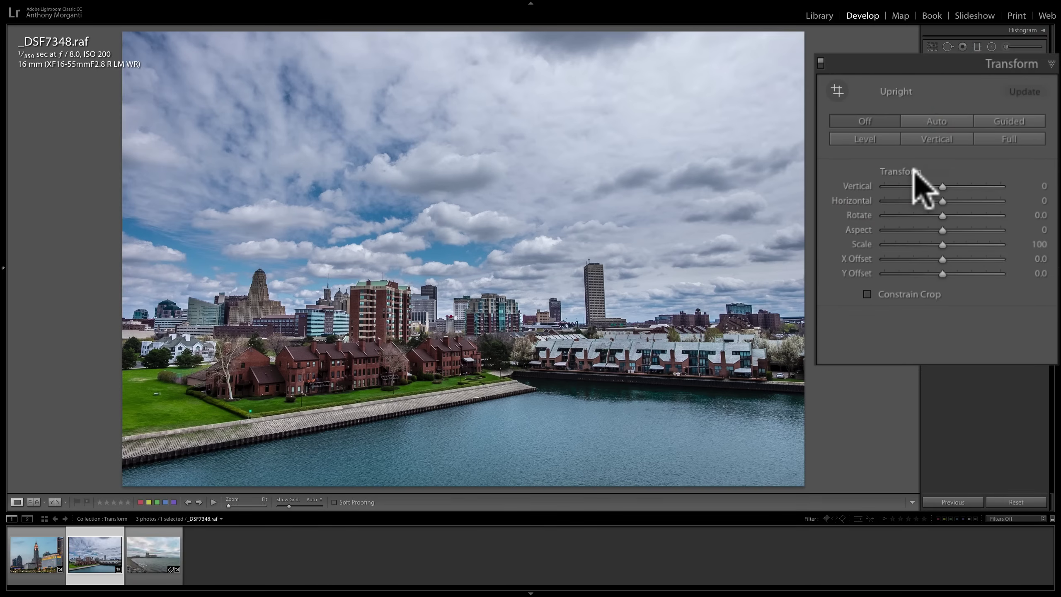
- Compare Vertical and Auto Upright with Off on the skyline photo, leaving Upright off
left_click(936, 138)
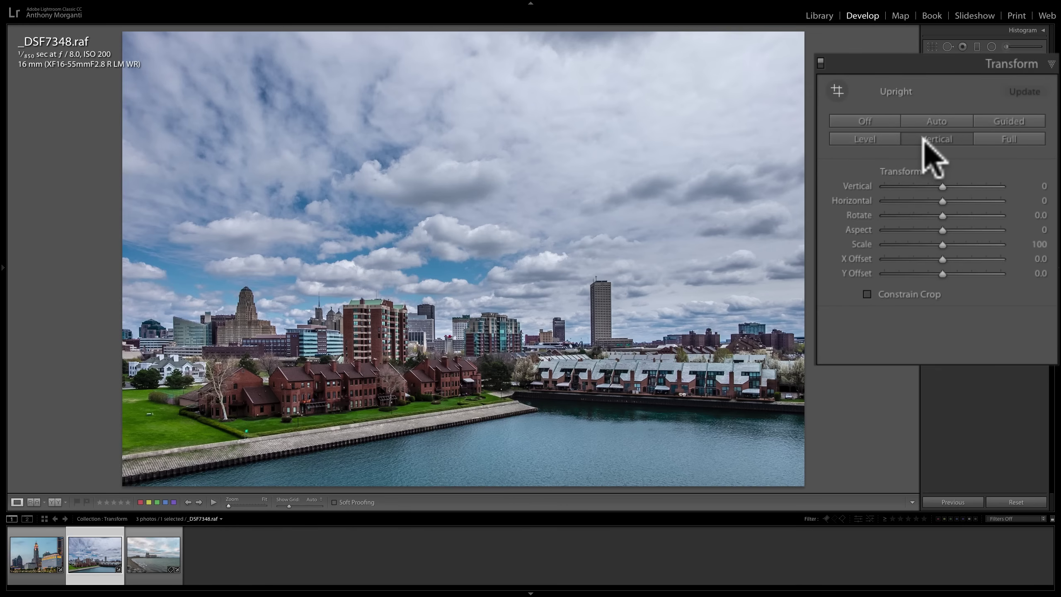
left_click(869, 121)
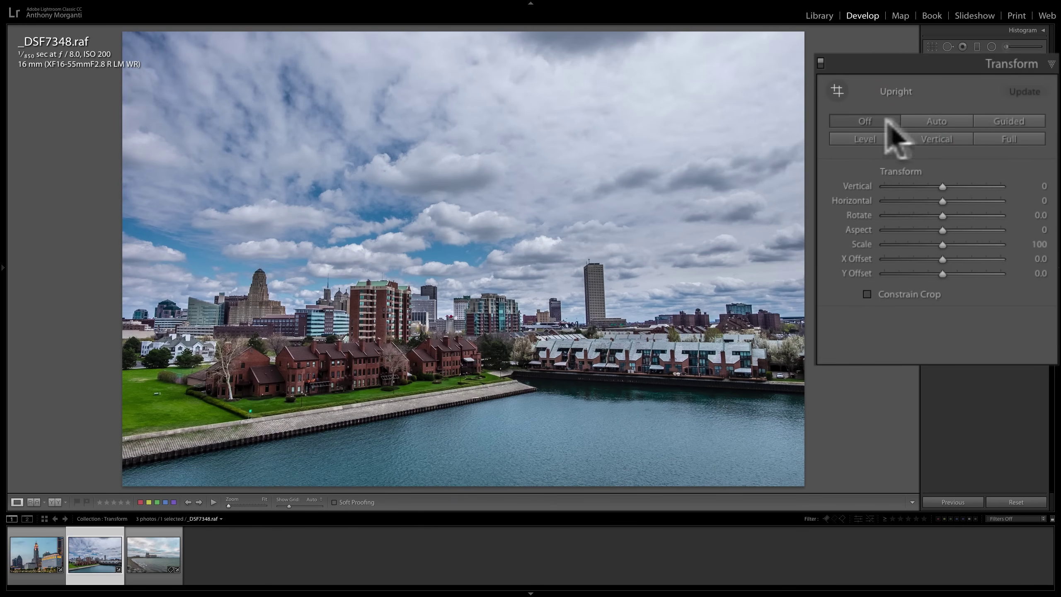
left_click(930, 120)
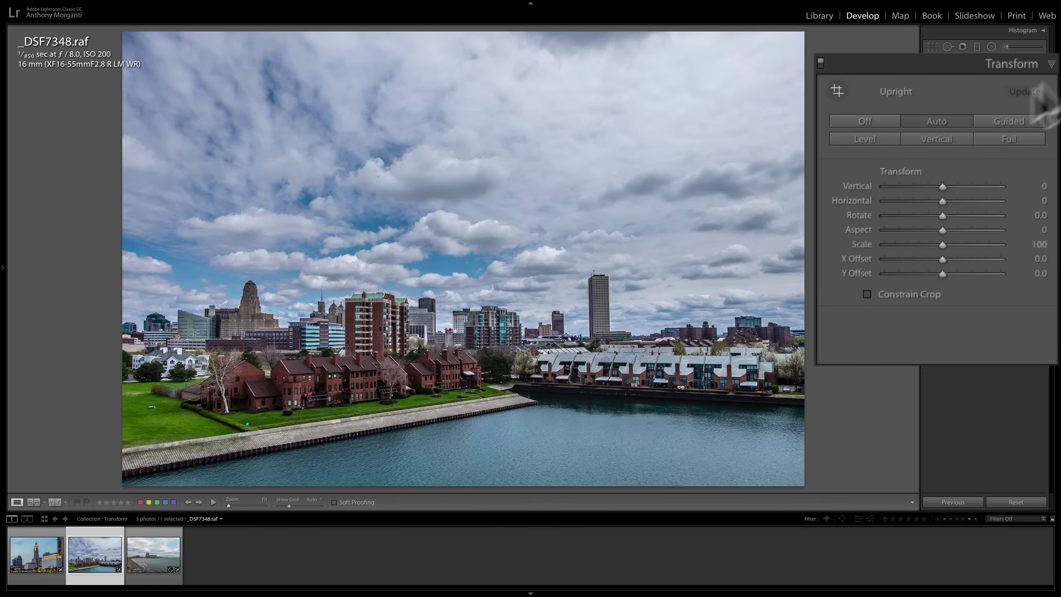
left_click(871, 120)
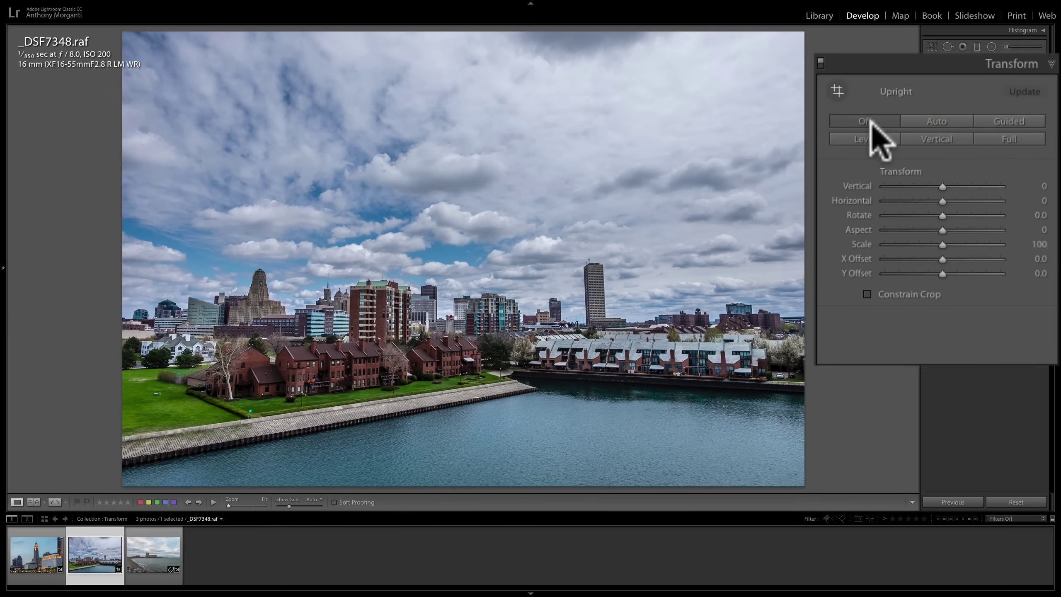
- Apply Full Upright to the skyline photo and turn on Constrain Crop to remove the white areas
left_click(1006, 139)
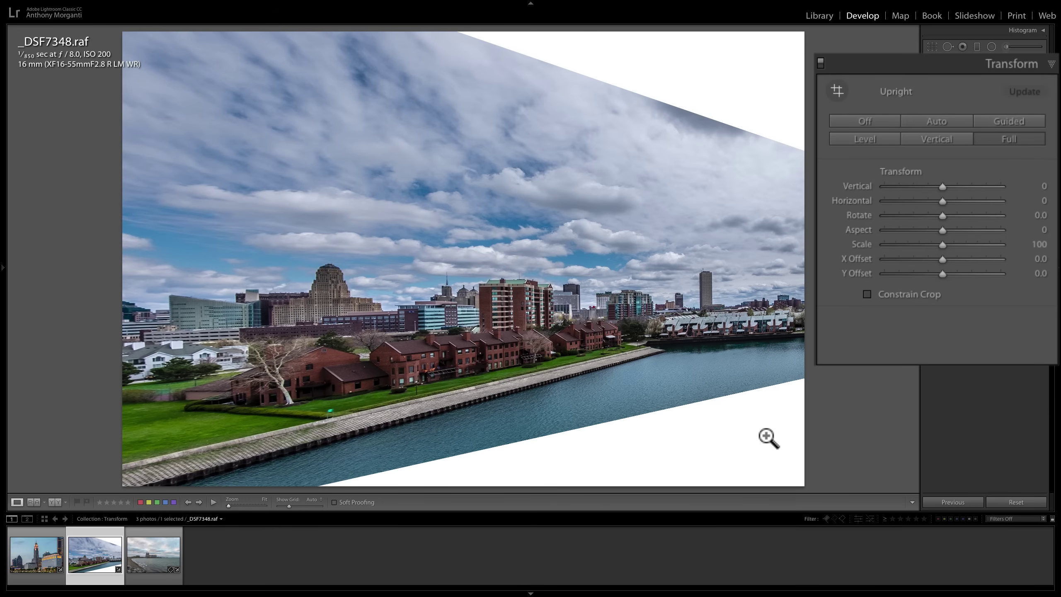
left_click(866, 294)
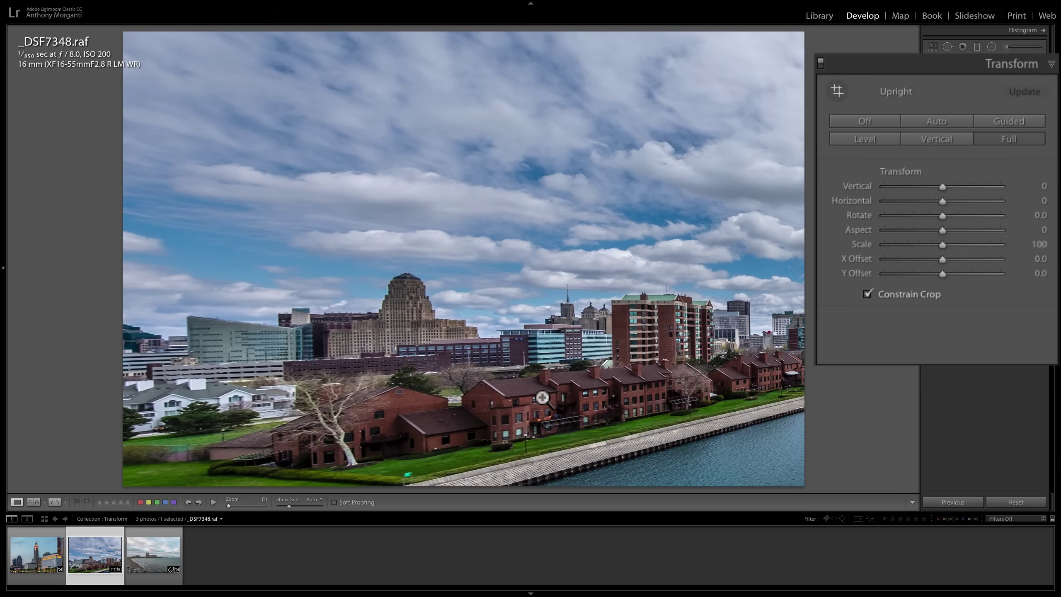
- Reset Upright and the Transform sliders on the skyline photo, and turn off Constrain Crop
double_click(899, 93)
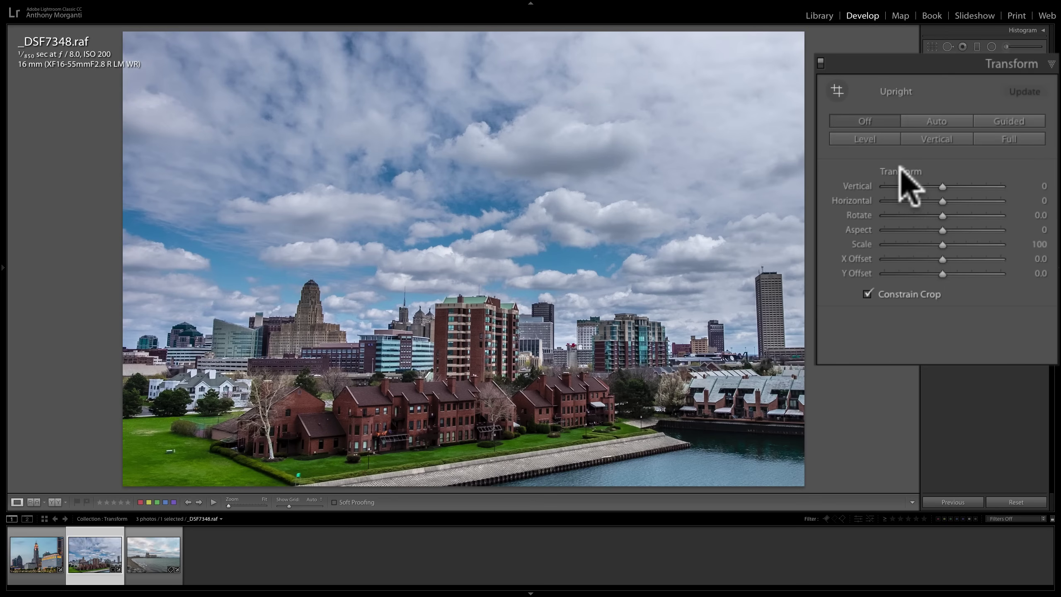
double_click(900, 169)
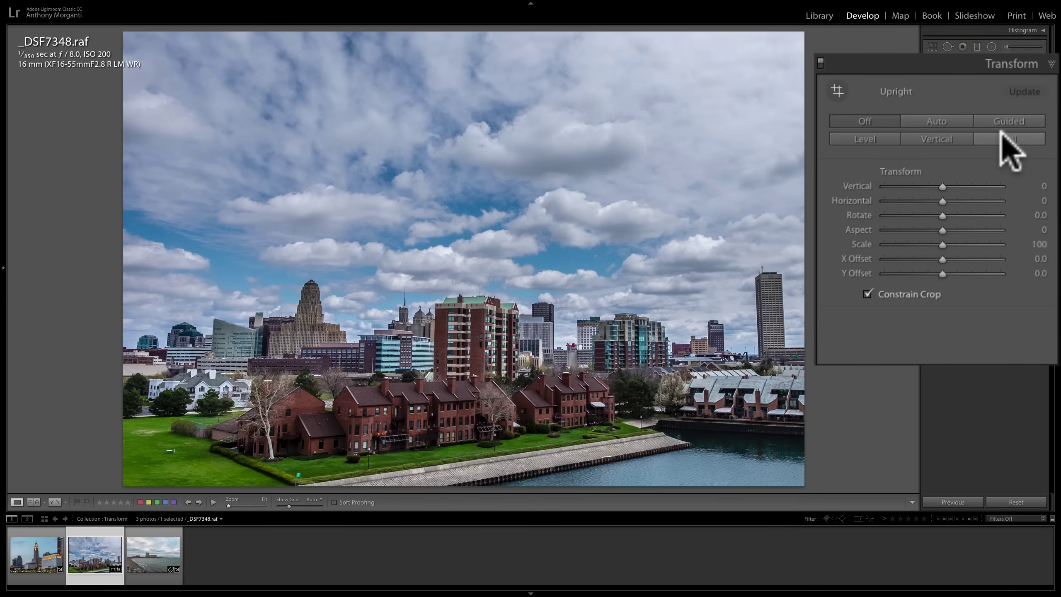
left_click(863, 293)
double_click(895, 91)
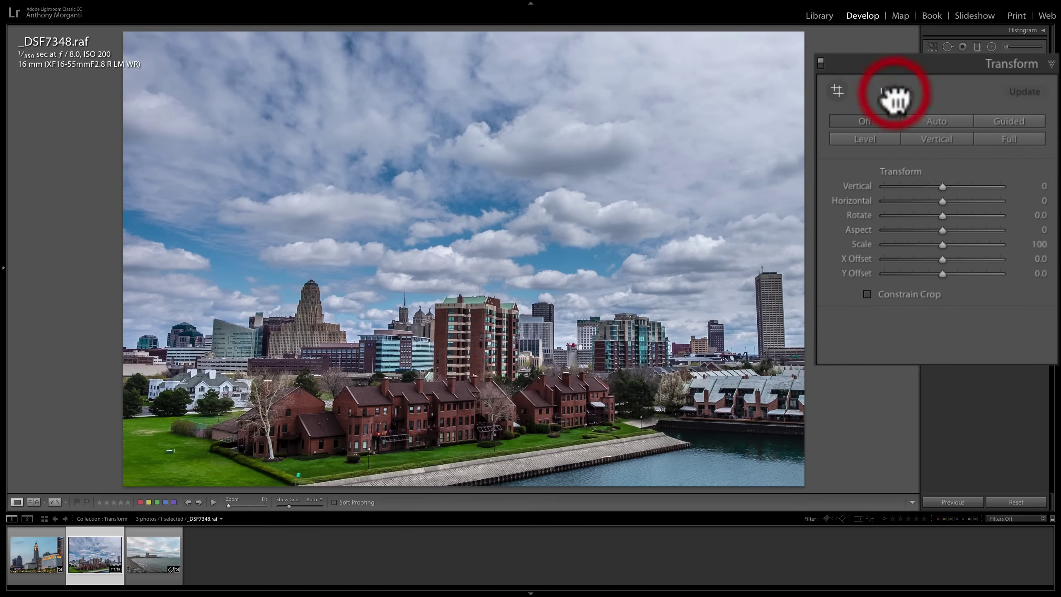
double_click(909, 174)
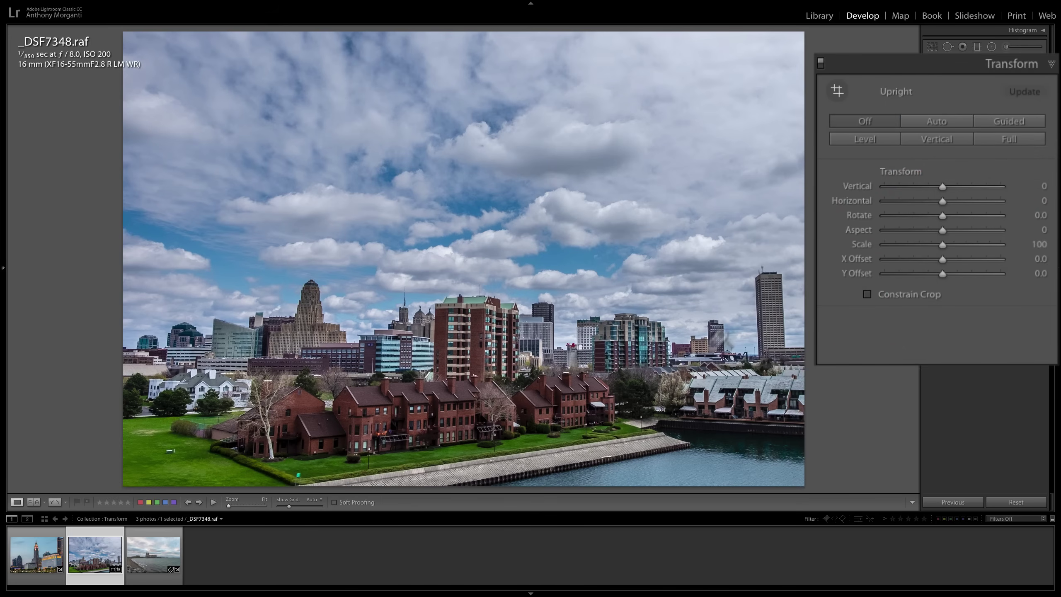
- Reset the skyline photo's crop to the full frame and close the crop tool
left_click(933, 46)
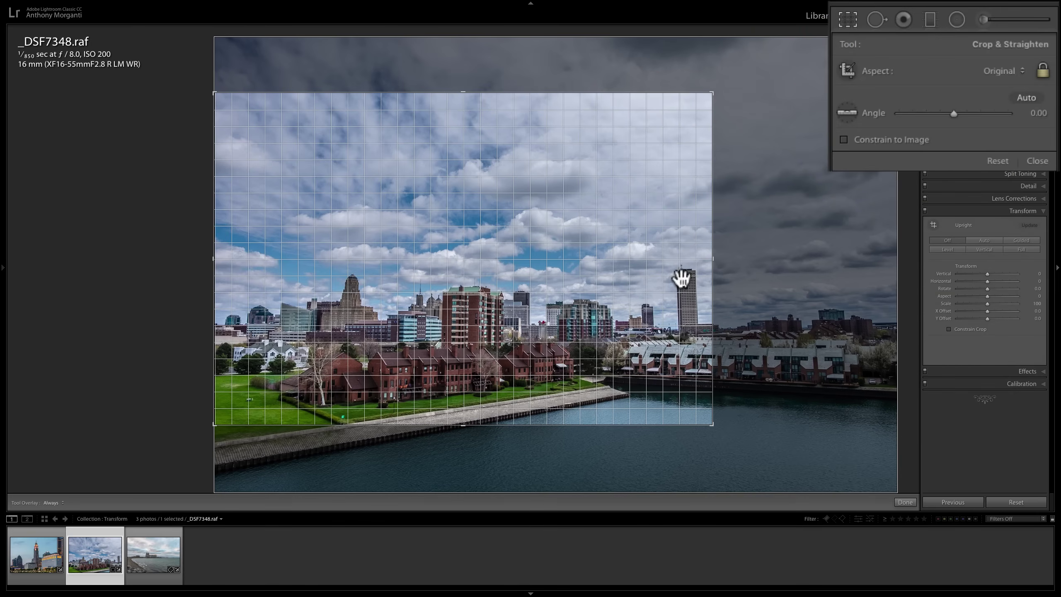
left_click(998, 161)
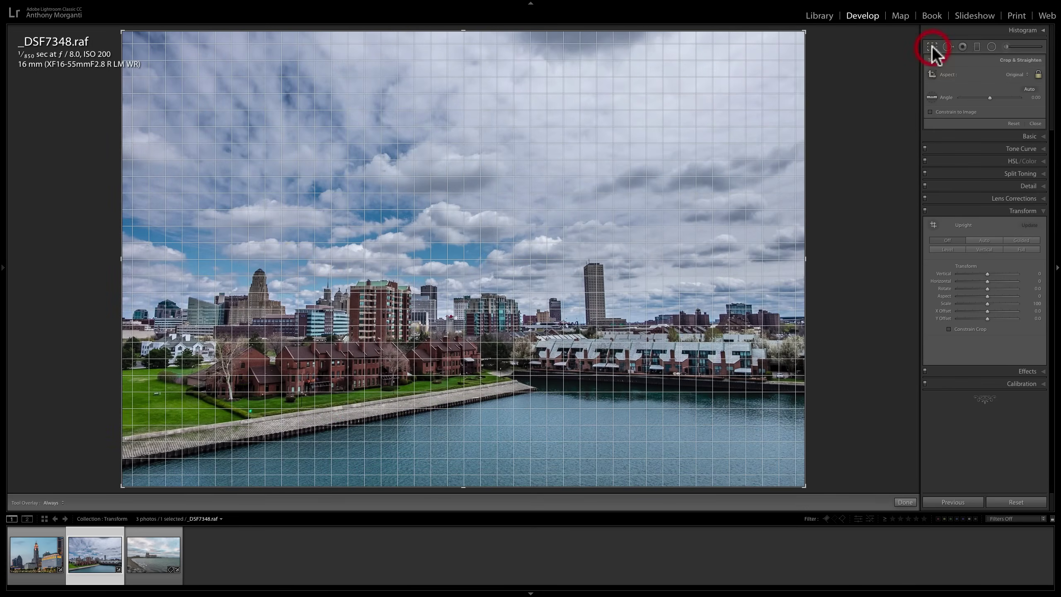
left_click(932, 46)
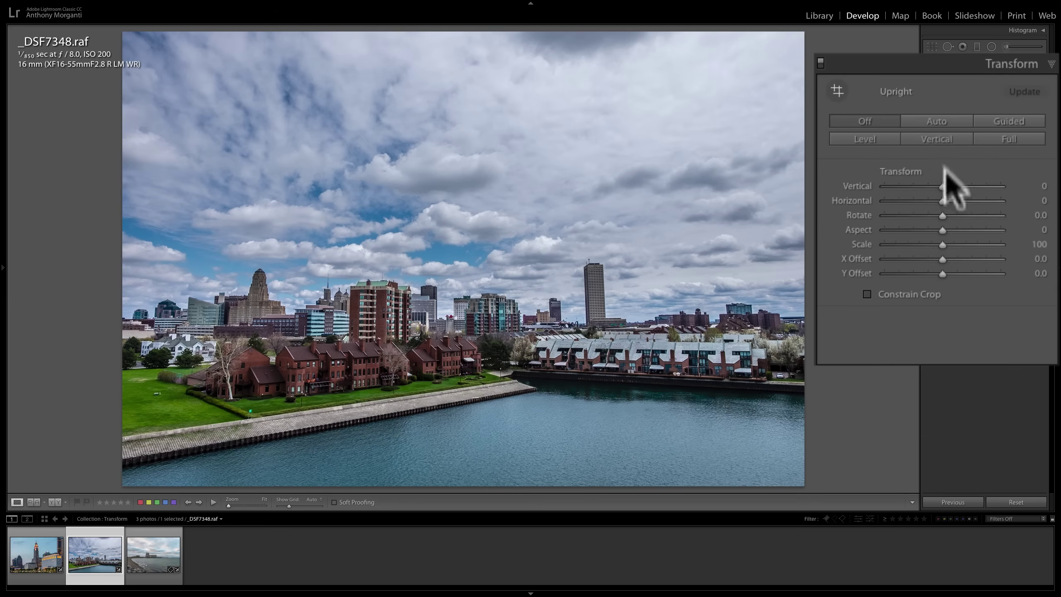
- Try a Vertical transform of +55 on the skyline photo, set it to -18, and turn on Constrain Crop
left_click_drag(942, 187, 973, 187)
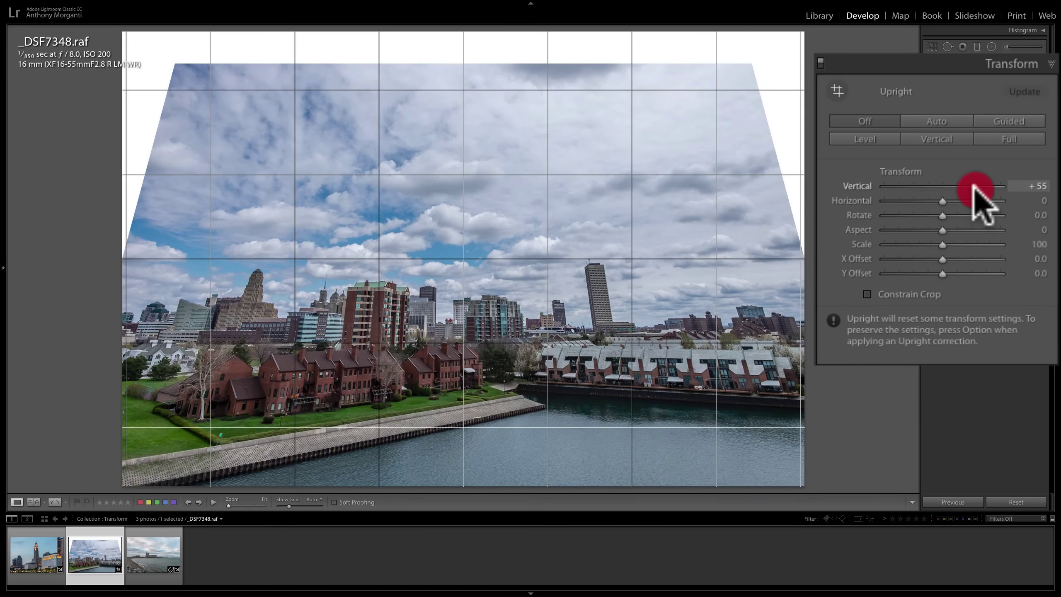
left_click_drag(973, 186, 931, 188)
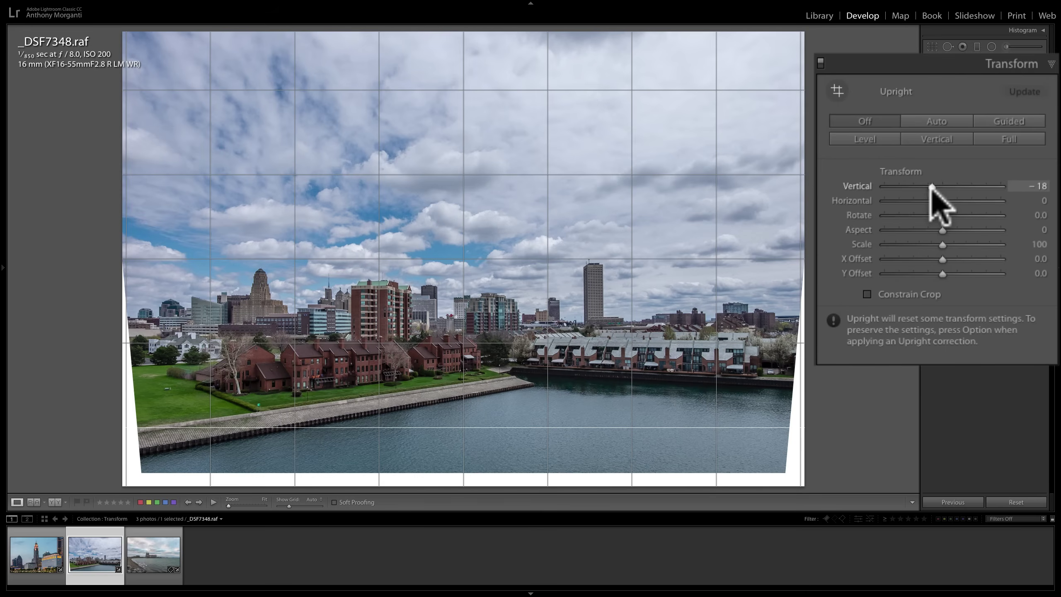
left_click(931, 187)
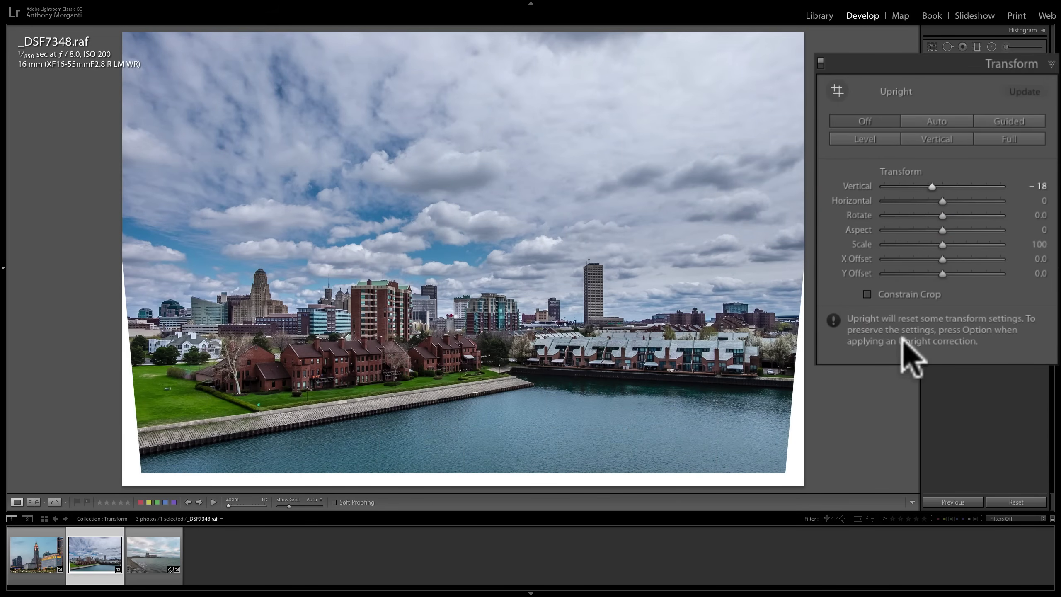
left_click(868, 294)
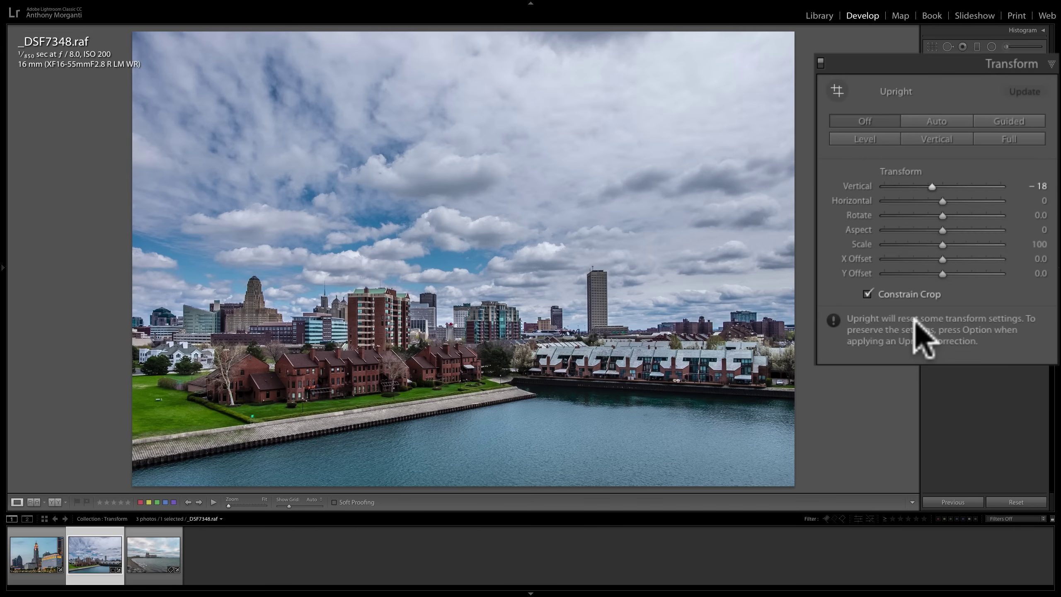
- Turn off Constrain Crop on the skyline photo and reset its Vertical transform and crop to their defaults
left_click(866, 295)
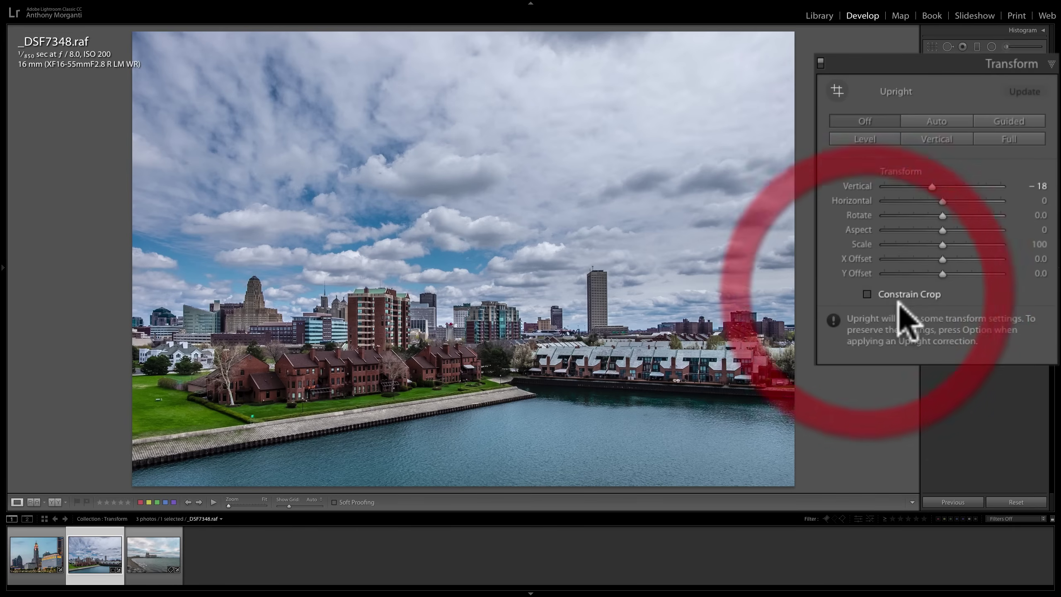
double_click(857, 186)
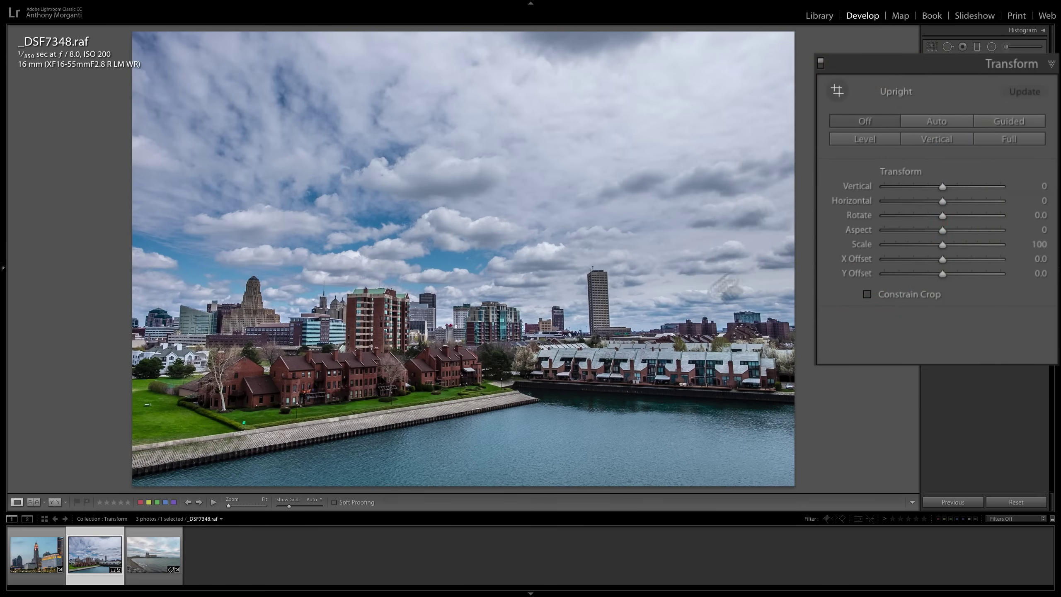
left_click(933, 46)
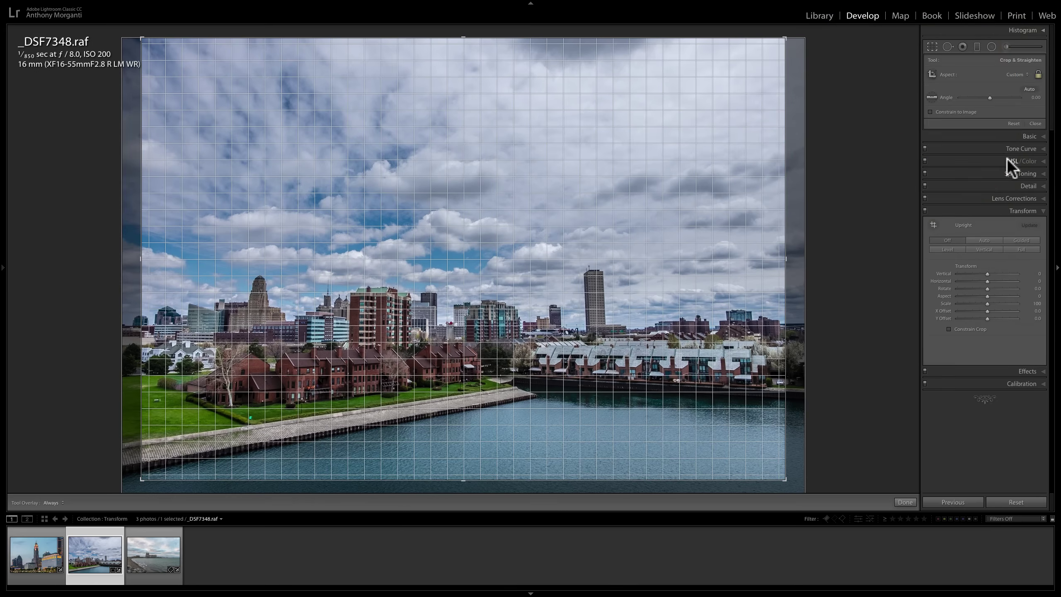
left_click(998, 163)
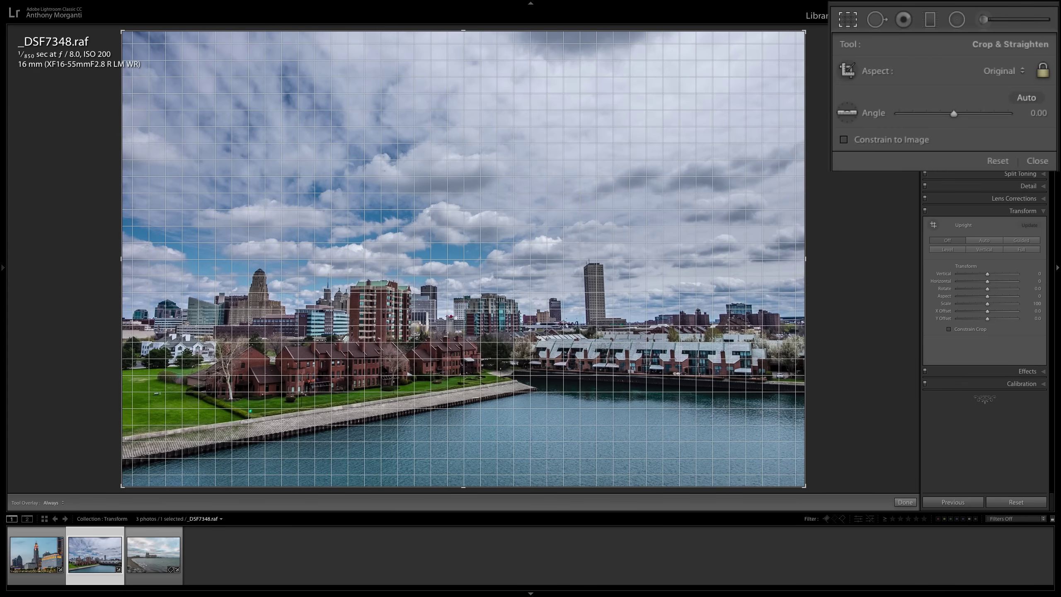
left_click(847, 20)
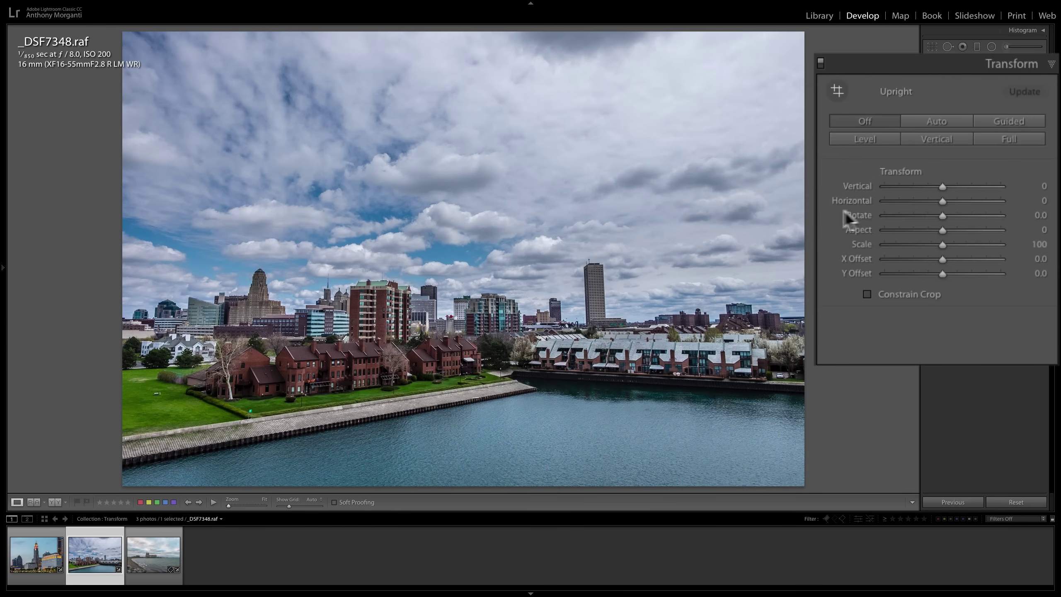
- Try Vertical -20 with Horizontal -59, and separately Rotate -1.4, on the skyline photo, resetting the sliders after each trial
left_click(1027, 205)
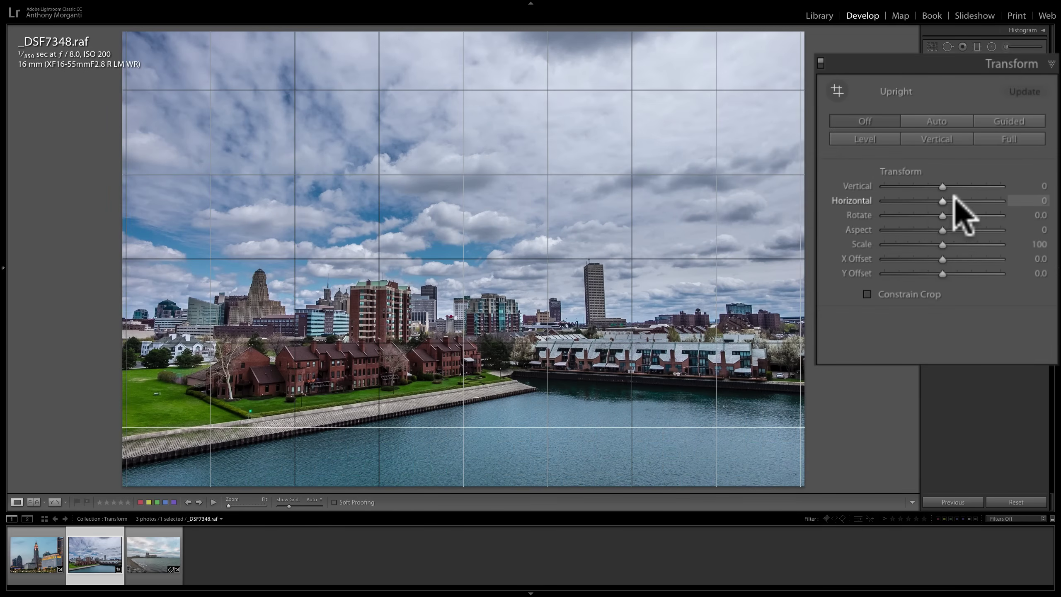
mouse_move(943, 201)
left_mouse_down()
mouse_move(962, 202)
mouse_move(905, 201)
mouse_move(931, 186)
left_mouse_up()
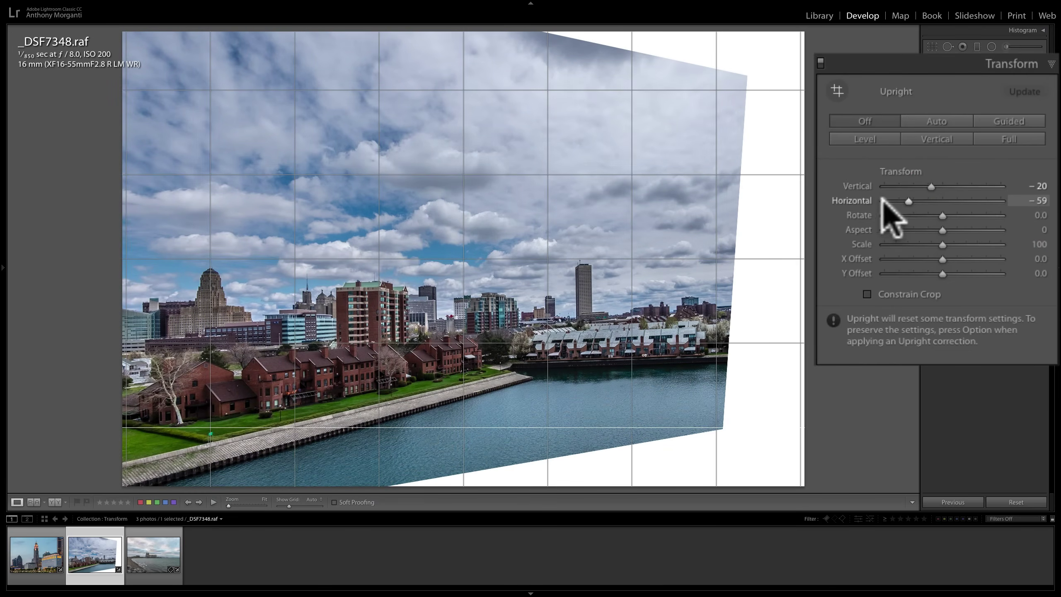
double_click(855, 200)
double_click(857, 188)
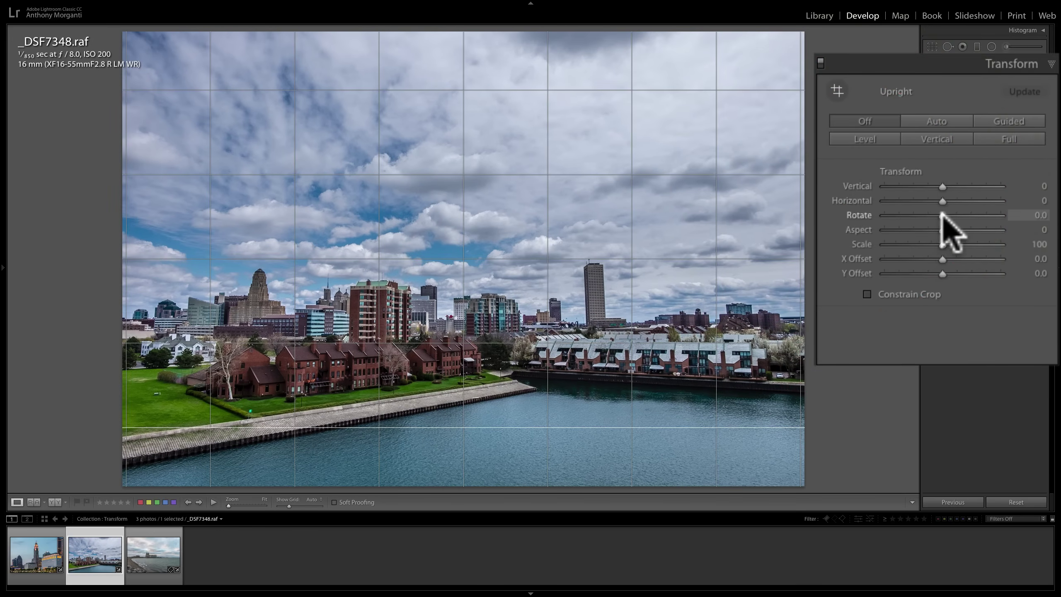
mouse_move(942, 215)
left_mouse_down()
mouse_move(958, 217)
mouse_move(935, 214)
left_mouse_up()
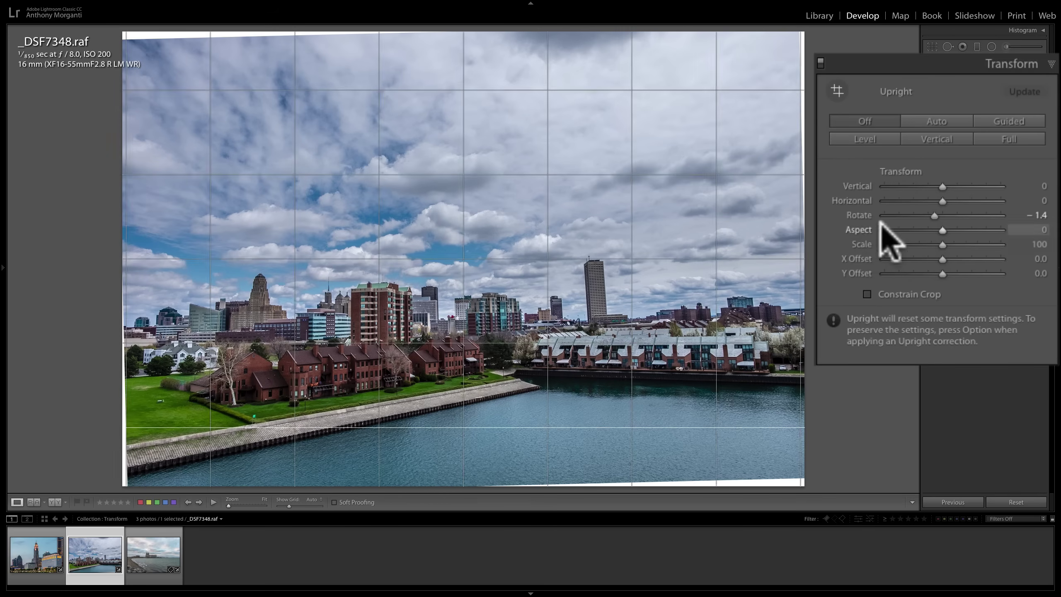
double_click(862, 214)
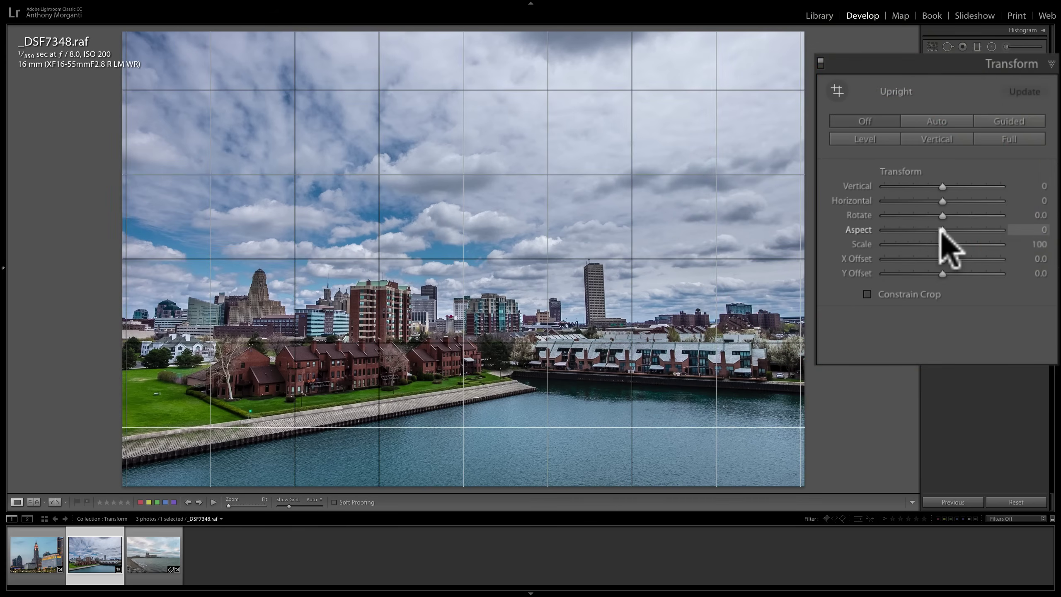
- Try different Aspect values on the skyline photo, including +8 and +18, resetting the slider after each trial
left_click_drag(943, 230, 971, 231)
double_click(860, 230)
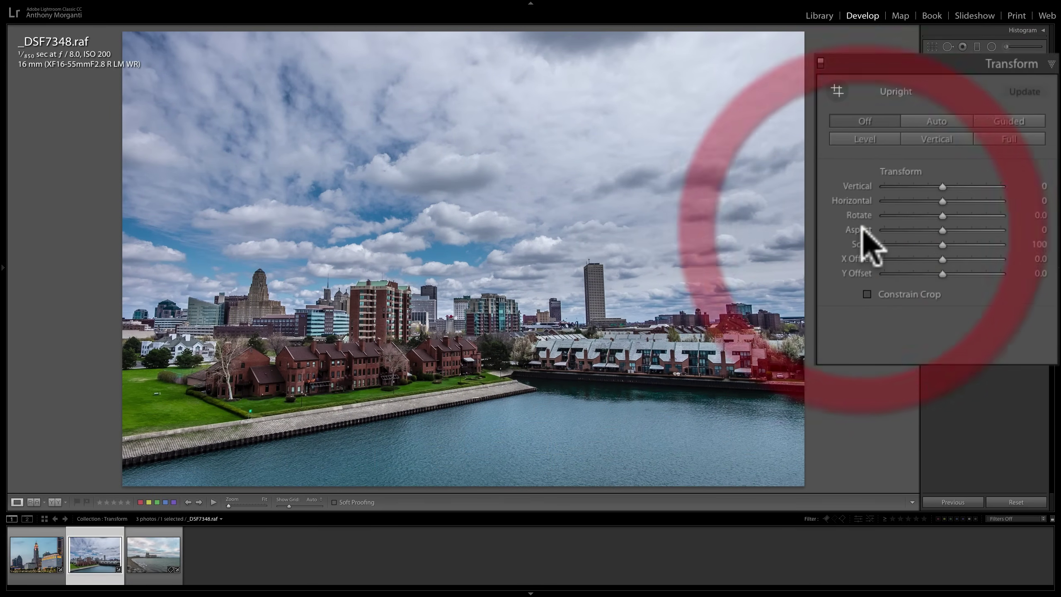
left_click_drag(864, 234, 946, 231)
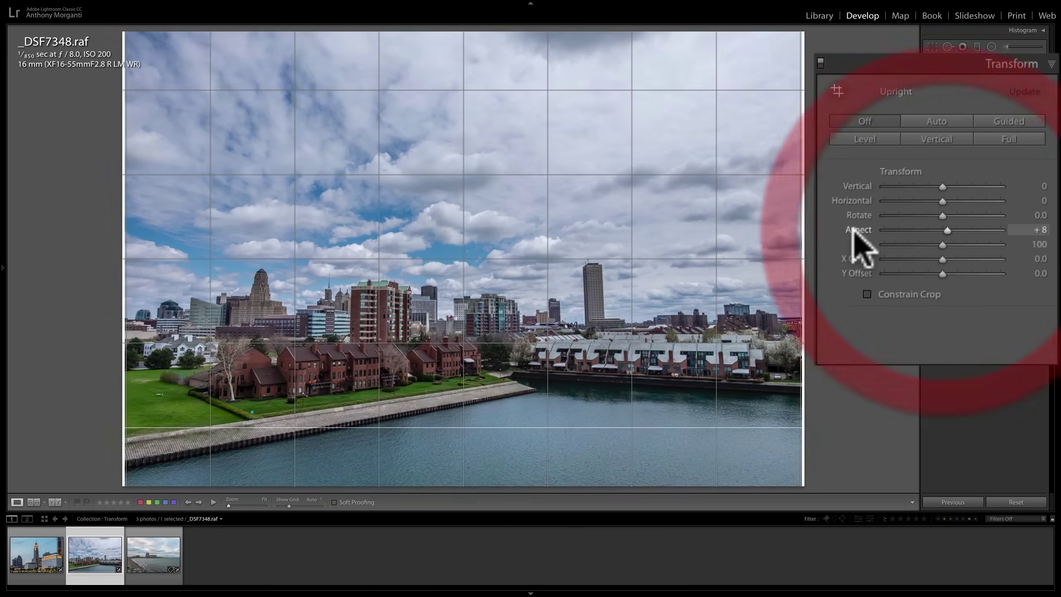
double_click(854, 229)
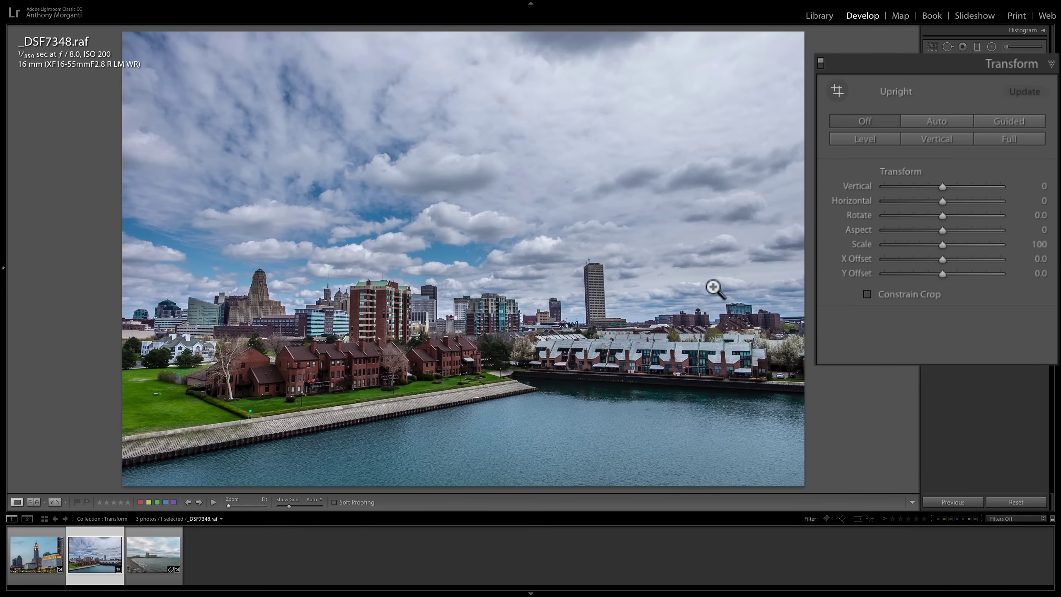
mouse_move(938, 230)
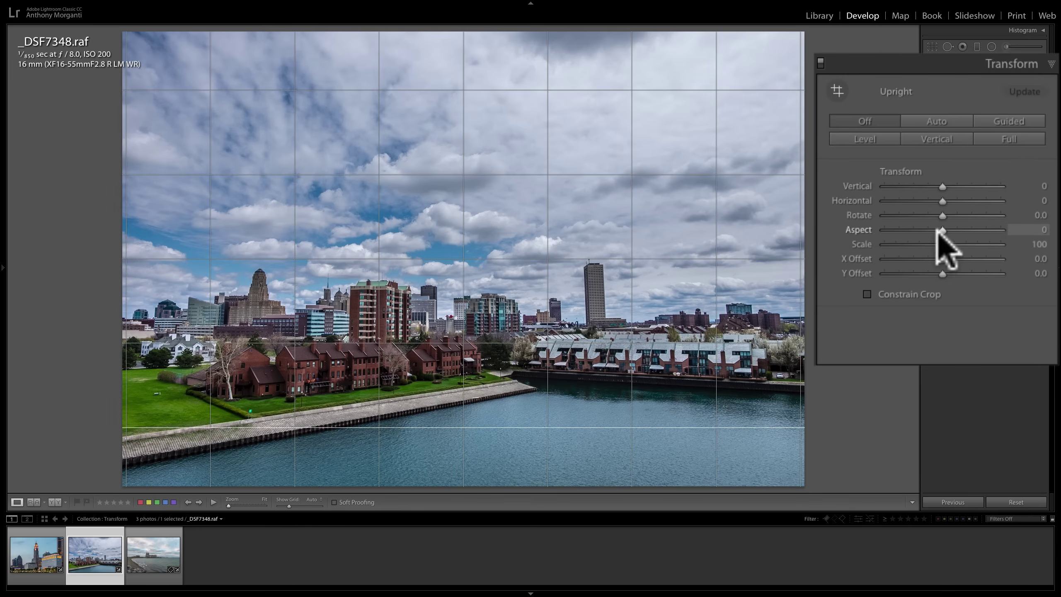
left_click_drag(943, 229, 953, 230)
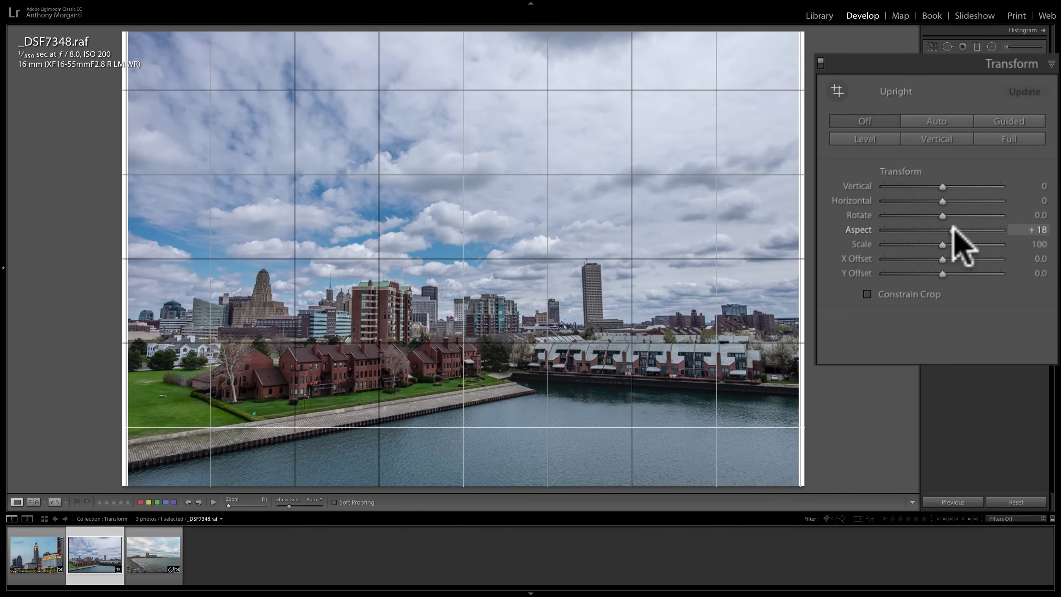
double_click(847, 231)
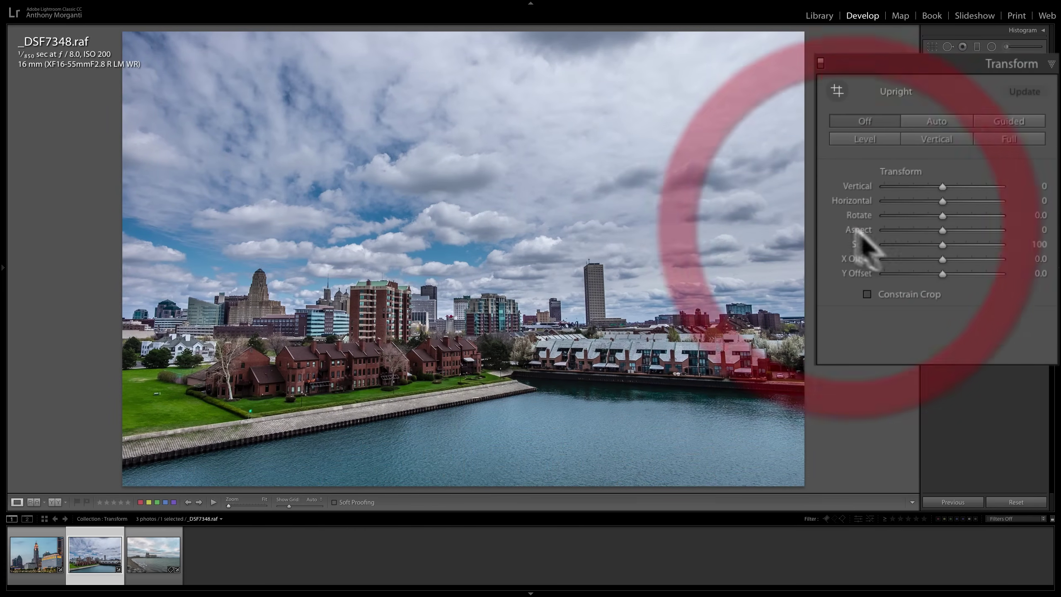
- Try the Aspect, Scale, X Offset (-13.2) and Y Offset (-54.9) adjustments on the skyline photo and reset each one
left_click_drag(943, 230, 935, 260)
double_click(860, 244)
double_click(858, 230)
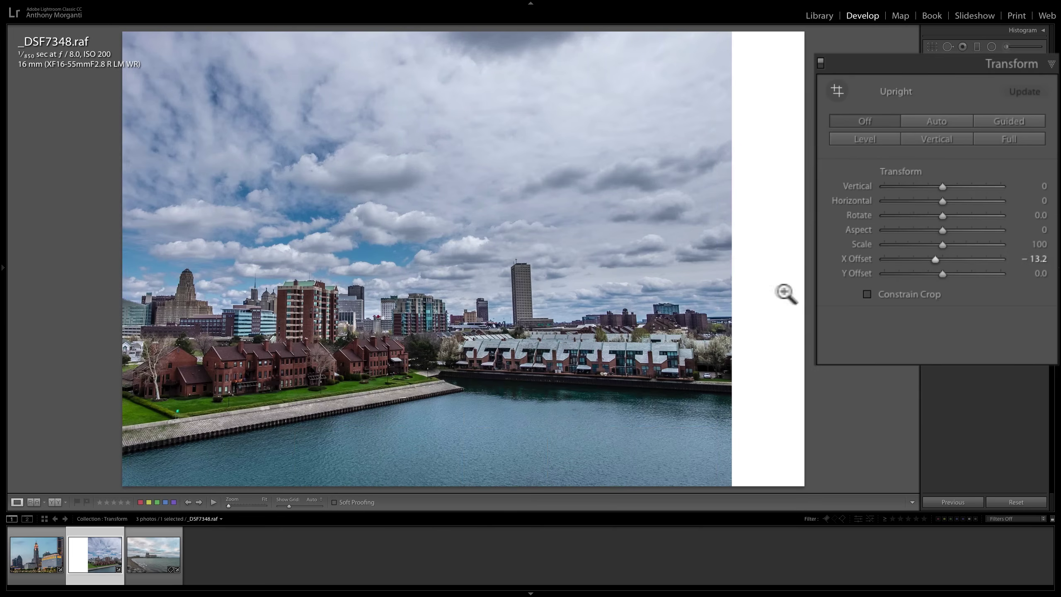
double_click(856, 258)
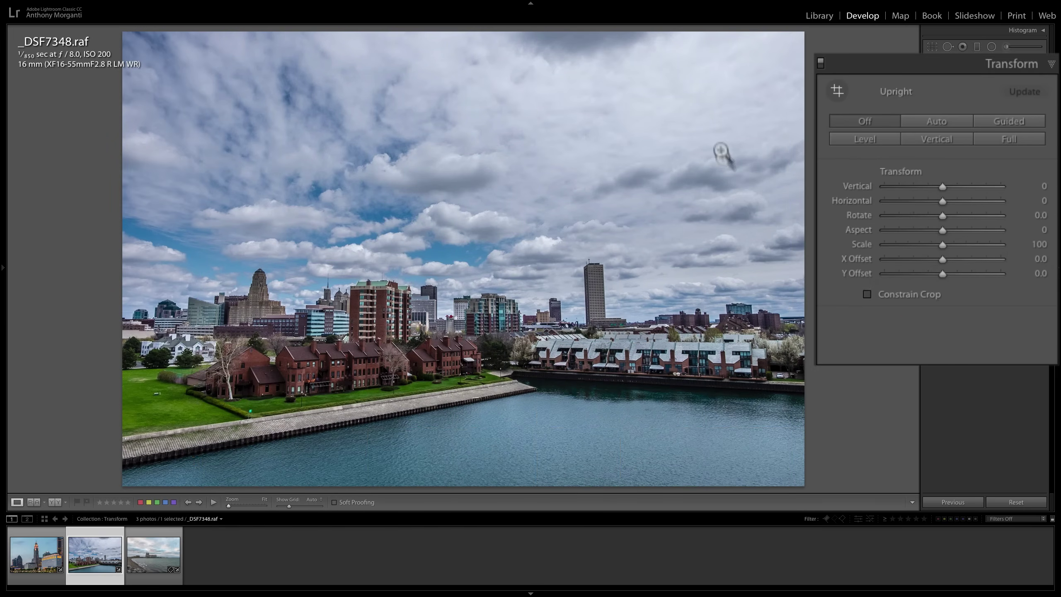
left_click_drag(943, 273, 907, 273)
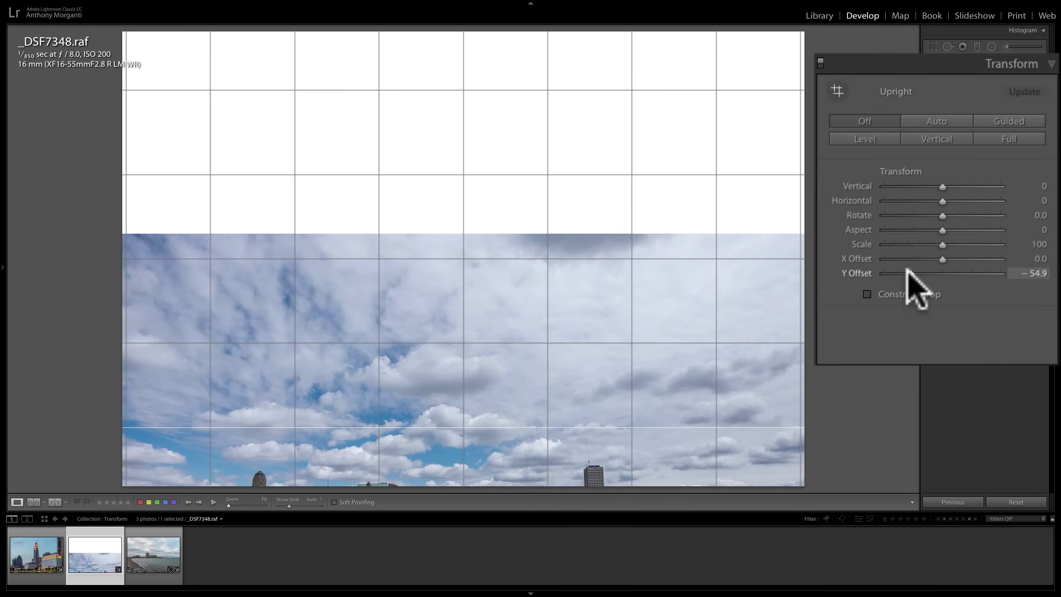
double_click(869, 273)
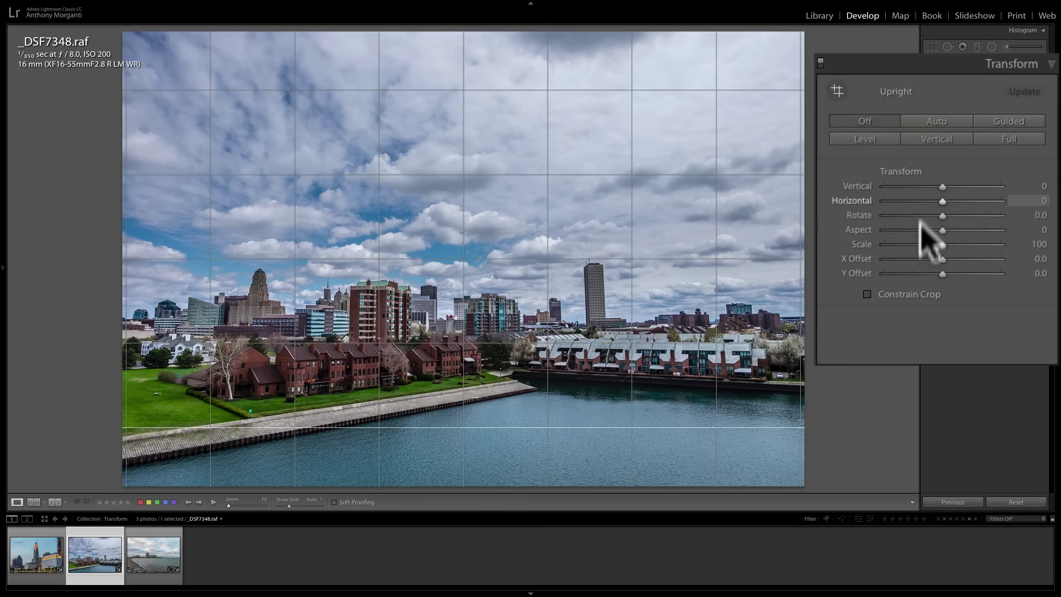
- Reset the Transform sliders on the skyline photo and apply Auto Upright
double_click(902, 170)
left_click(925, 120)
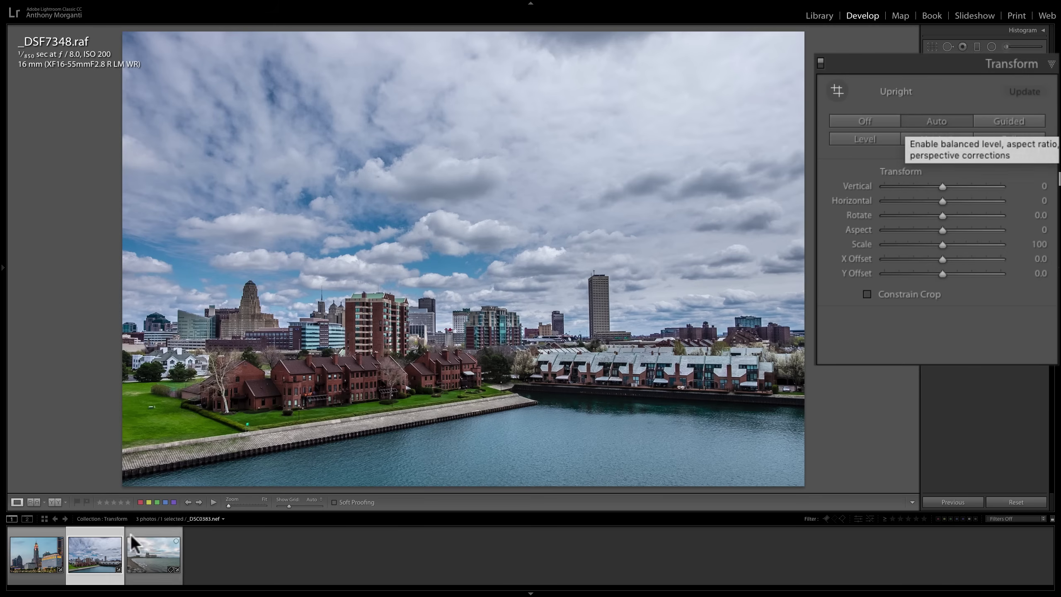
- Switch to the tower photo _8002646.nef, turn off and reset its Upright and Transform settings, and check its crop
left_click(44, 559)
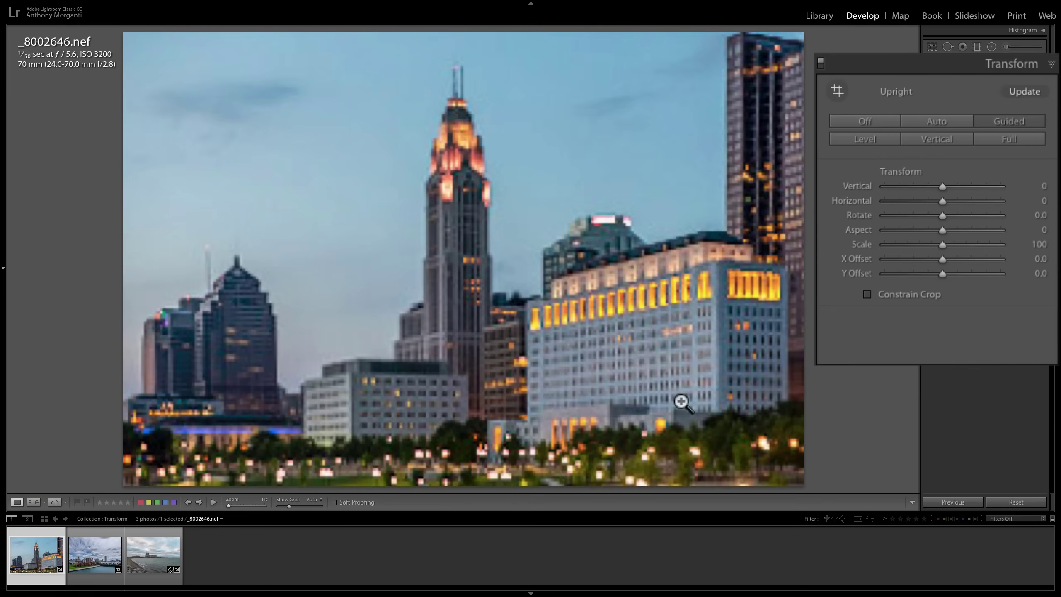
left_click(873, 120)
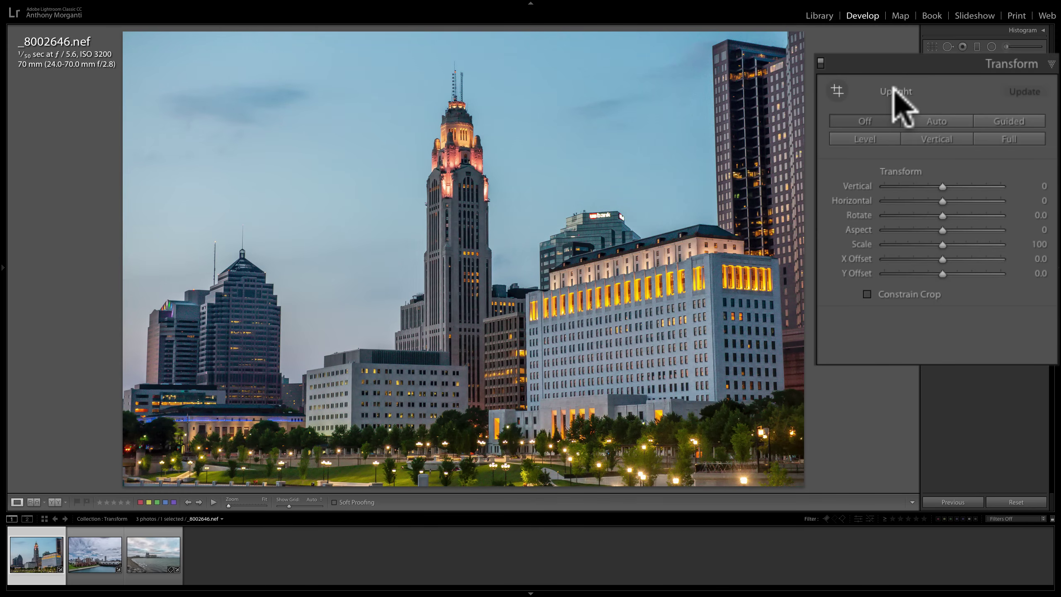
key("alt")
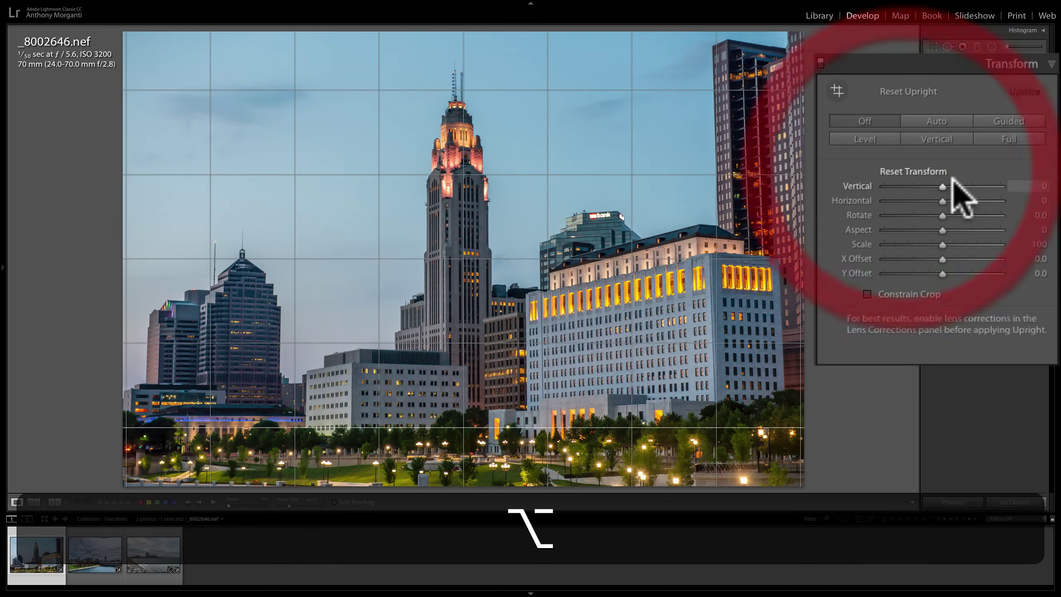
left_click(912, 90, "alt")
left_click(925, 173, "alt")
left_click(932, 46)
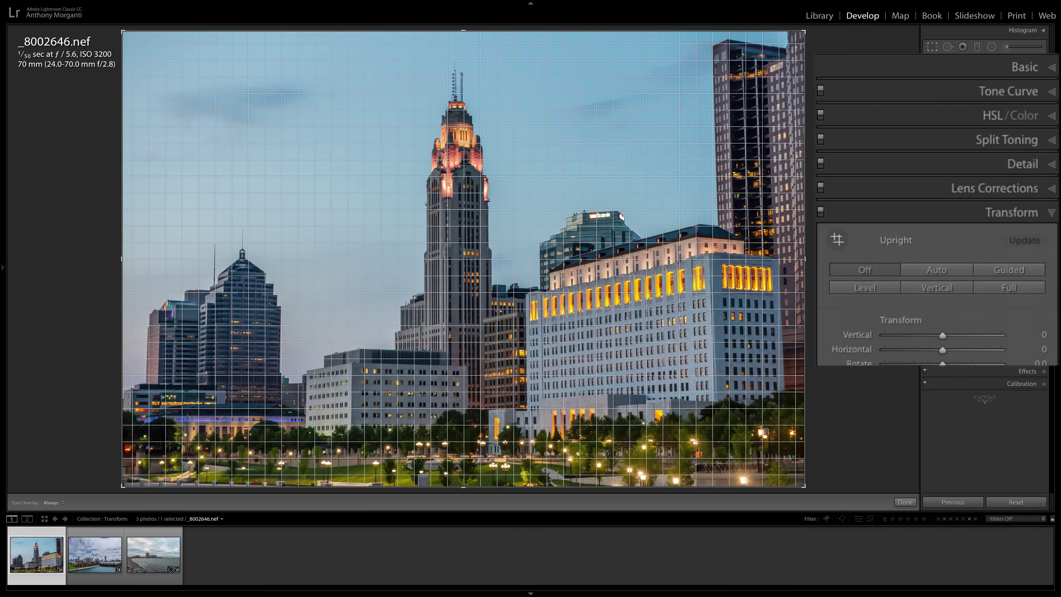
left_click(935, 45)
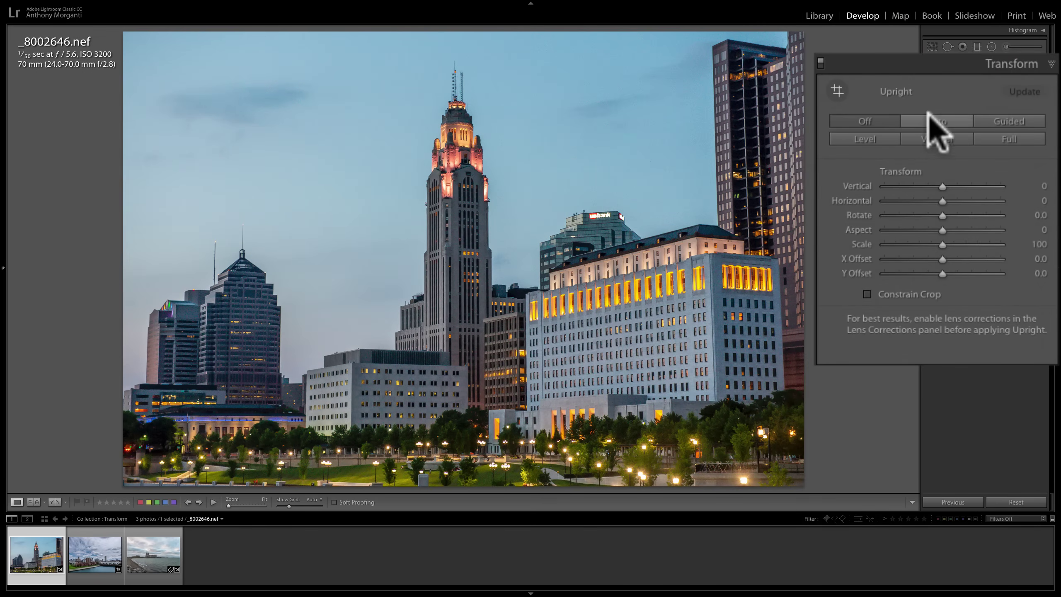
- Apply Auto Upright to the tower photo and rotate its crop by a slight negative angle
left_click(931, 121)
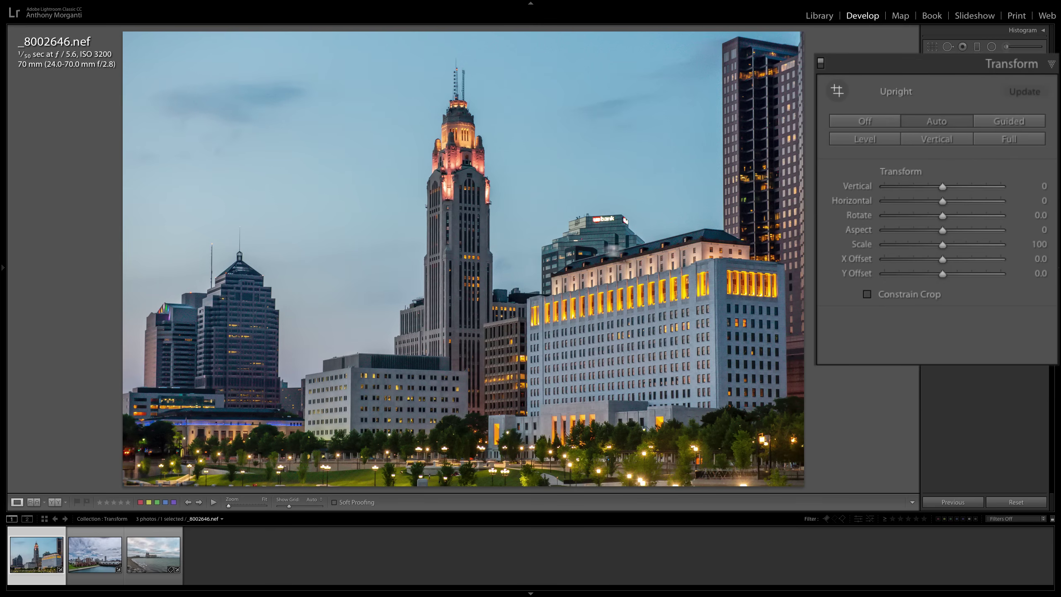
left_click(932, 47)
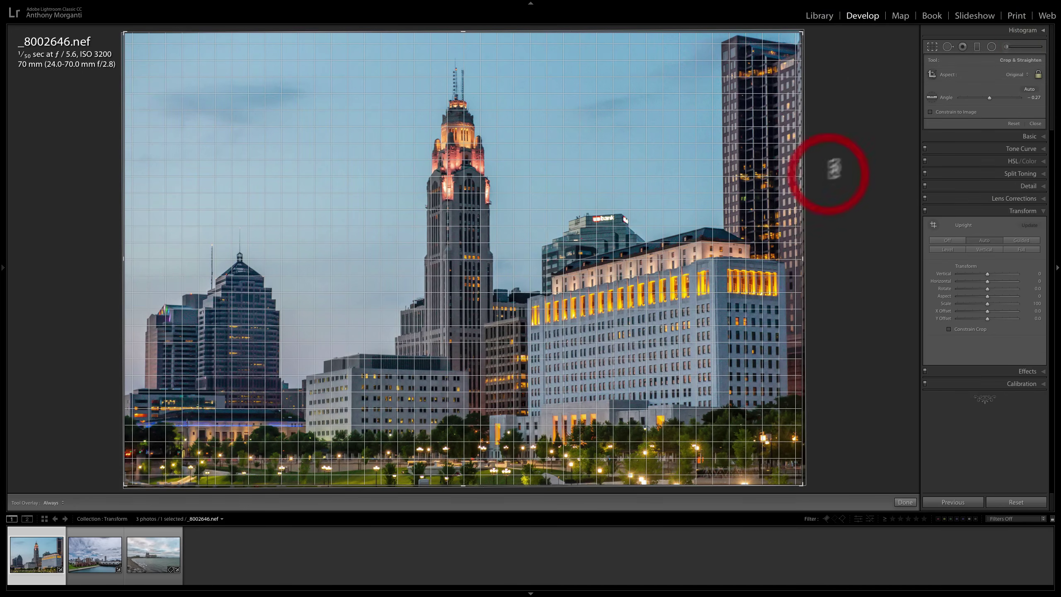
left_click(932, 47)
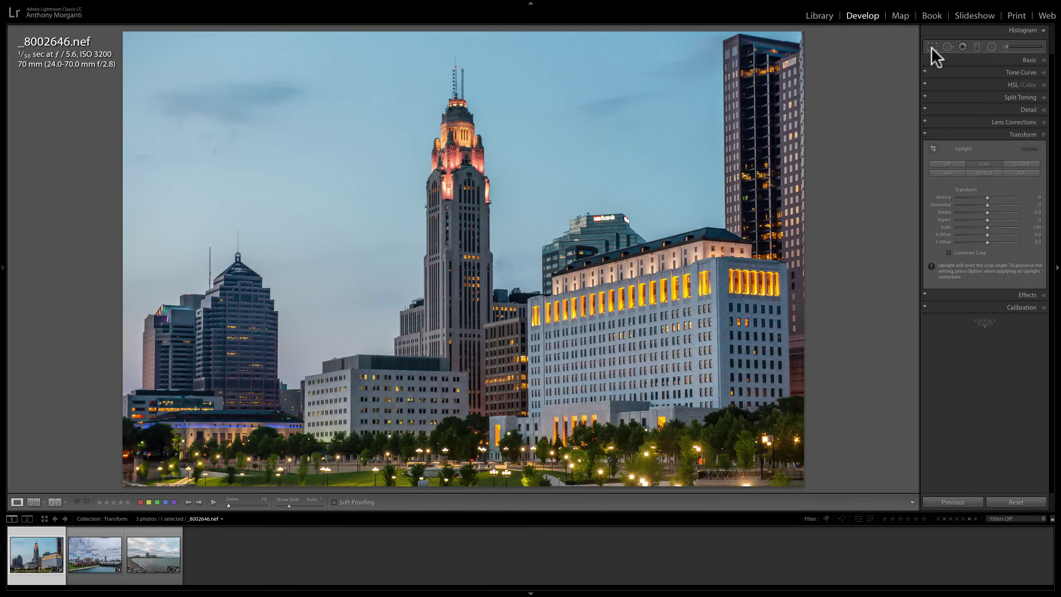